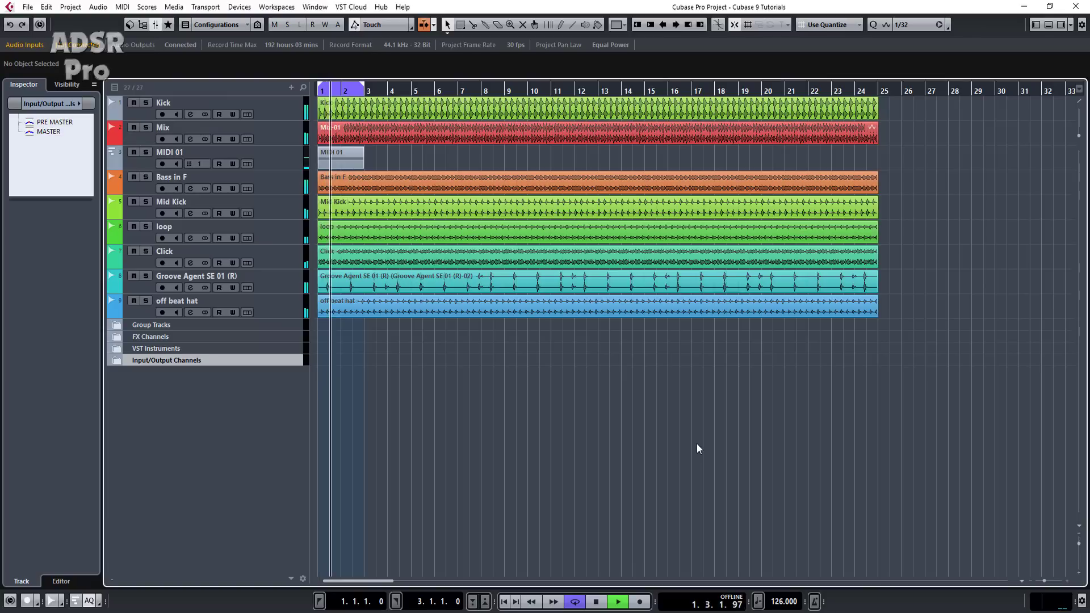
# - Add a Retrologue instrument track from the Synth category in the VST Instruments window
pyautogui.press('F11')
pyautogui.click(786, 137)
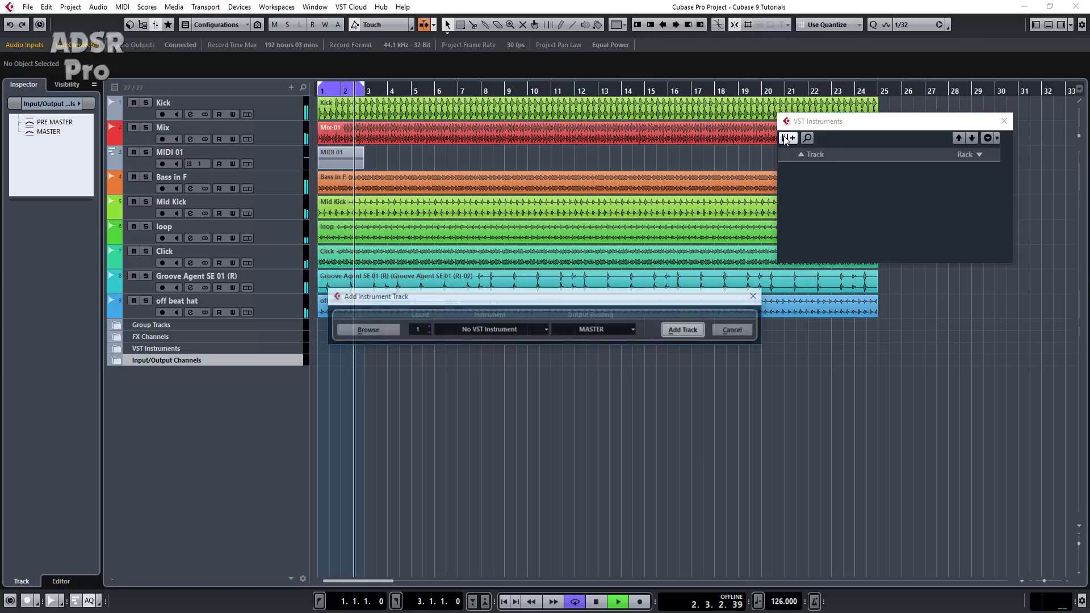
pyautogui.click(506, 331)
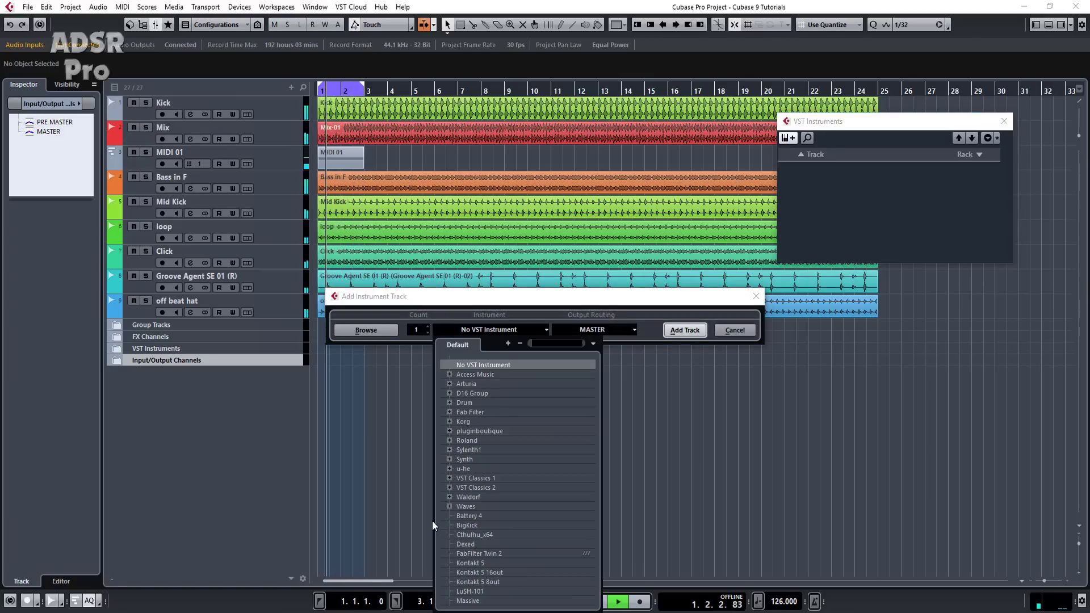
pyautogui.click(449, 459)
pyautogui.click(480, 563)
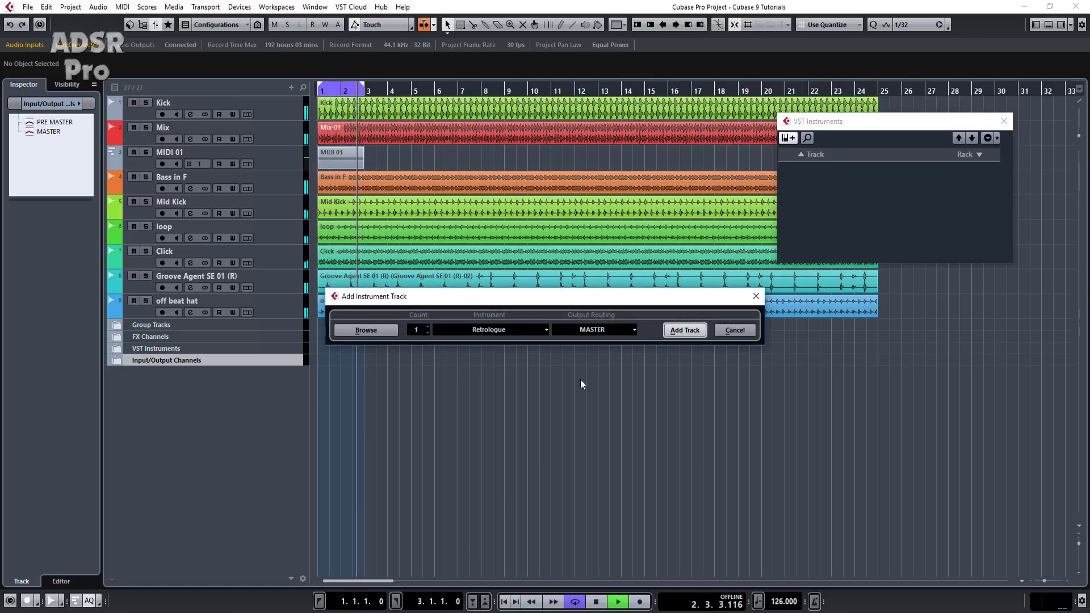
pyautogui.click(675, 334)
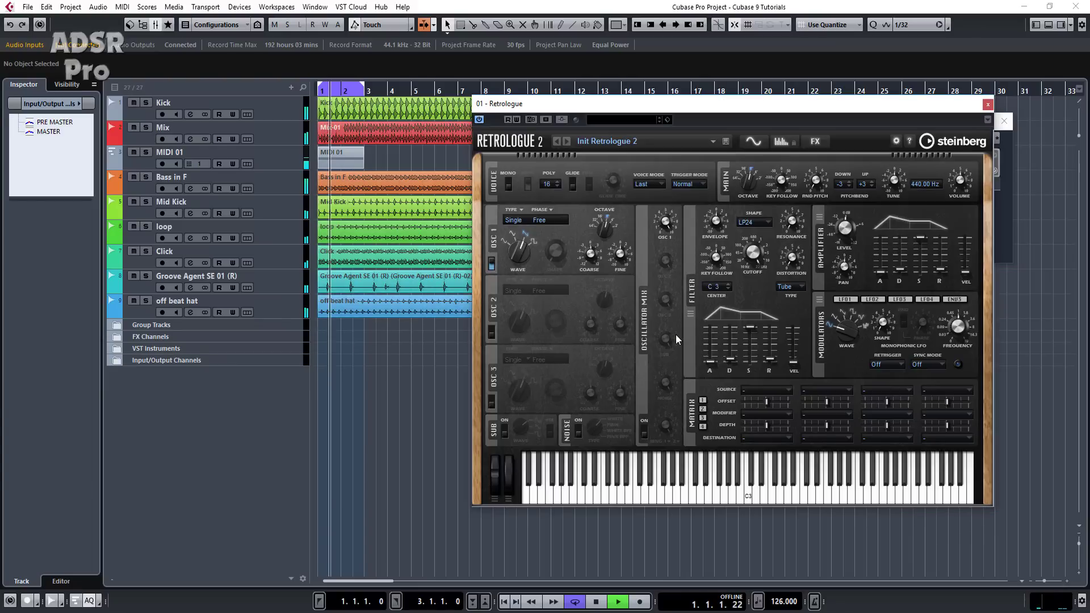
# - Activate Retrologue's side-chain input and switch off oscillator 1
pyautogui.click(565, 121)
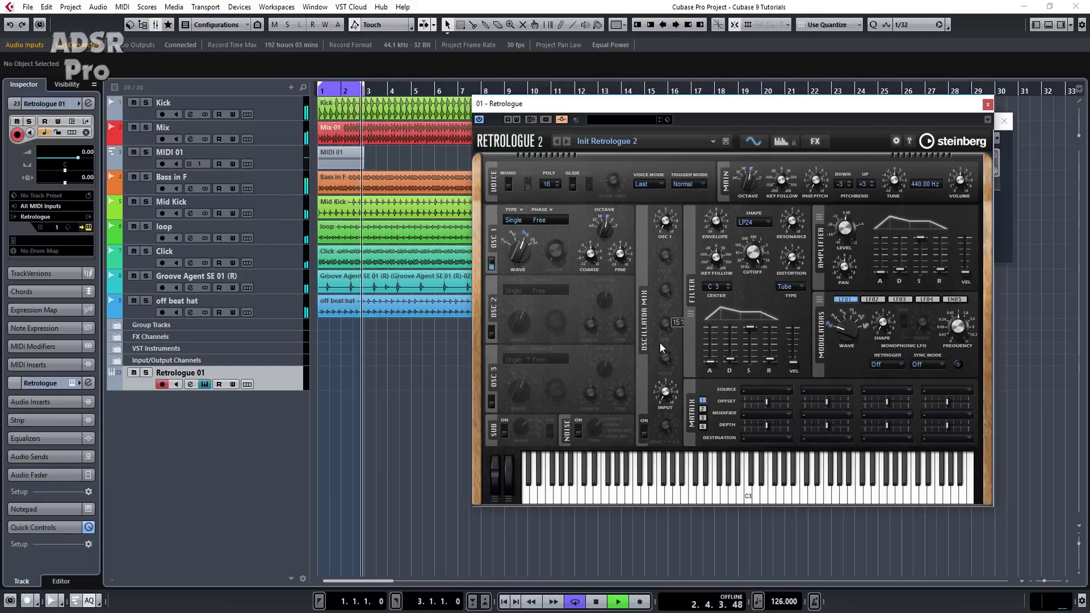
pyautogui.click(490, 264)
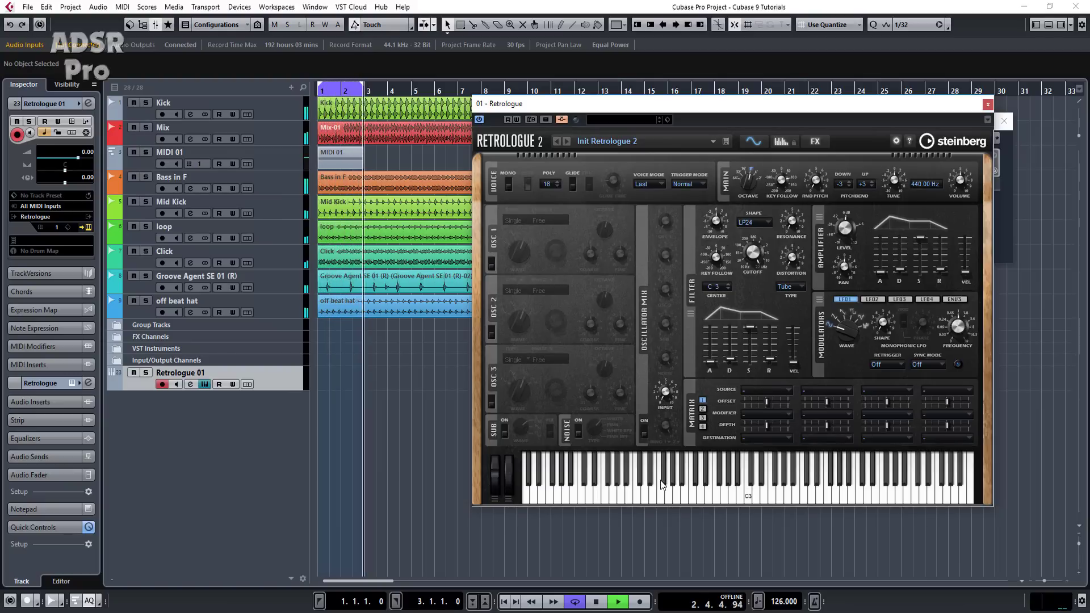
pyautogui.moveTo(670, 394)
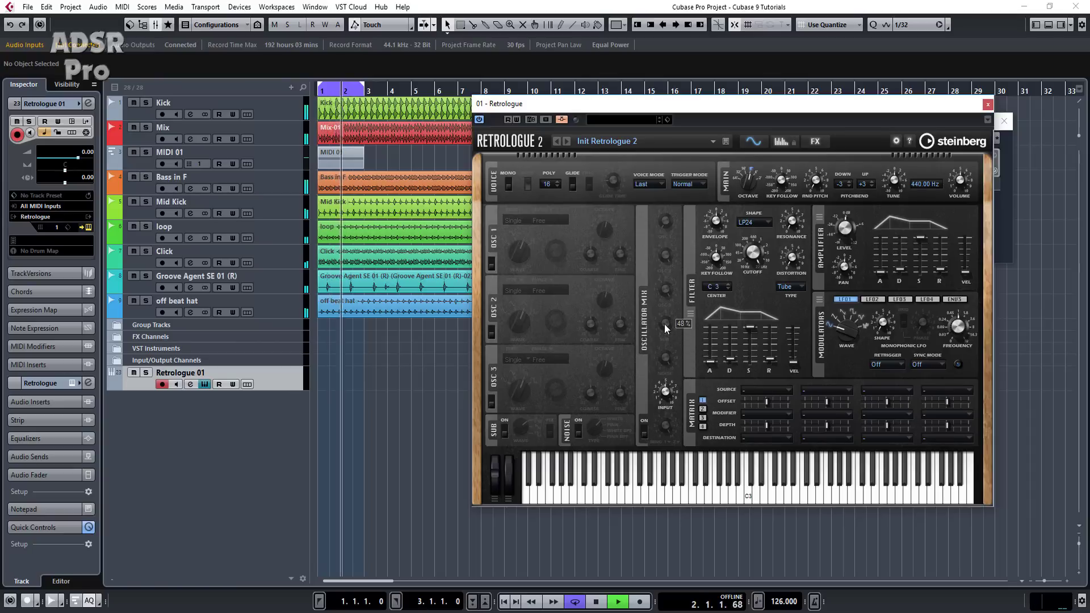
pyautogui.moveTo(665, 220)
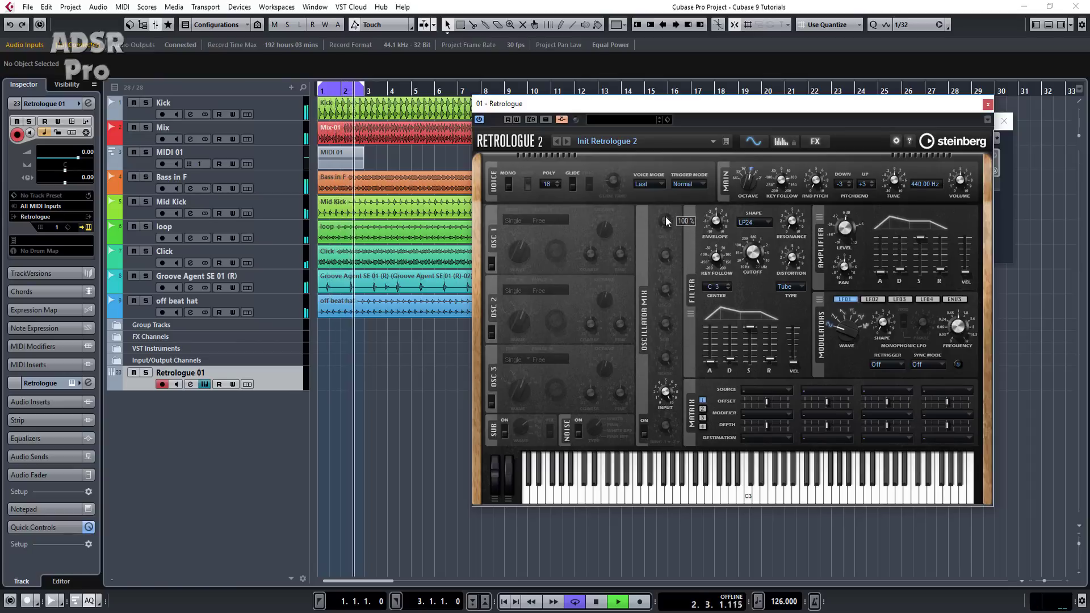
pyautogui.click(988, 104)
# - Add an active PRE MASTER send to the 01 - Retrologue side-chain in the MixConsole
pyautogui.press('F11')
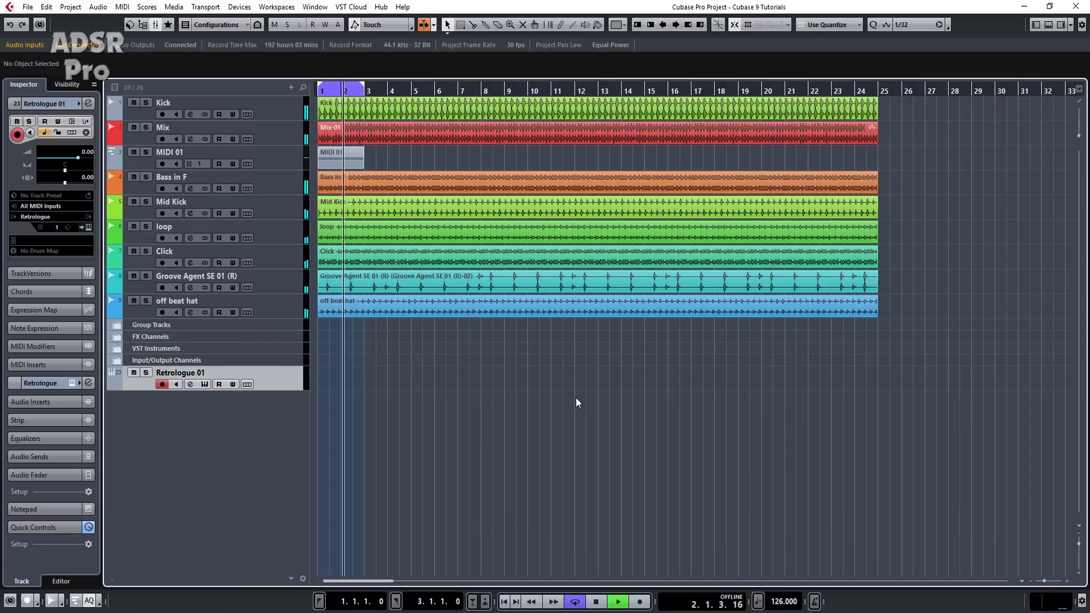
pyautogui.press('F3')
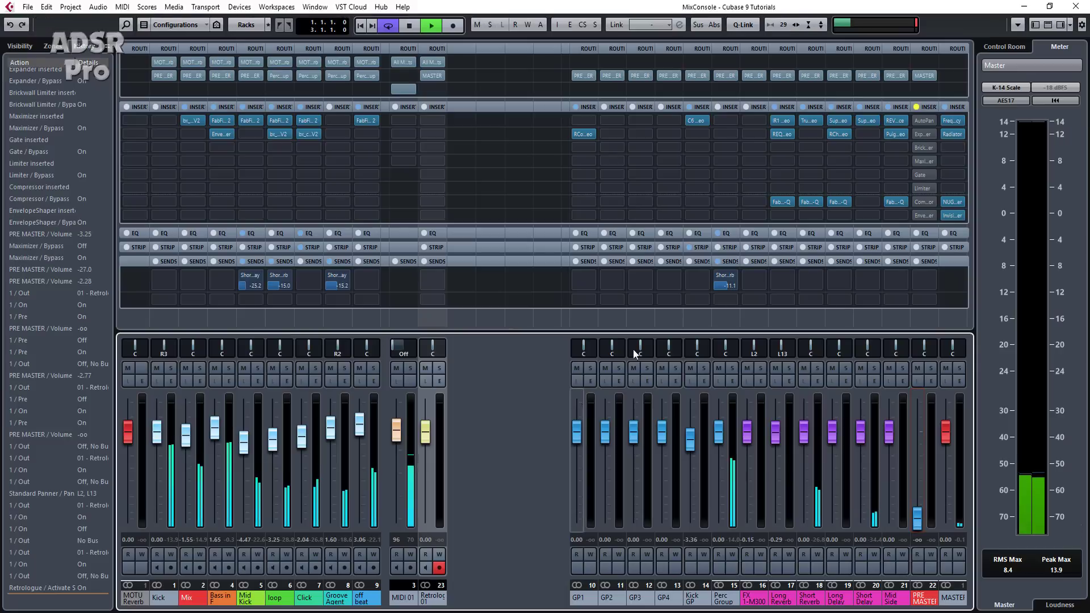
pyautogui.click(929, 281)
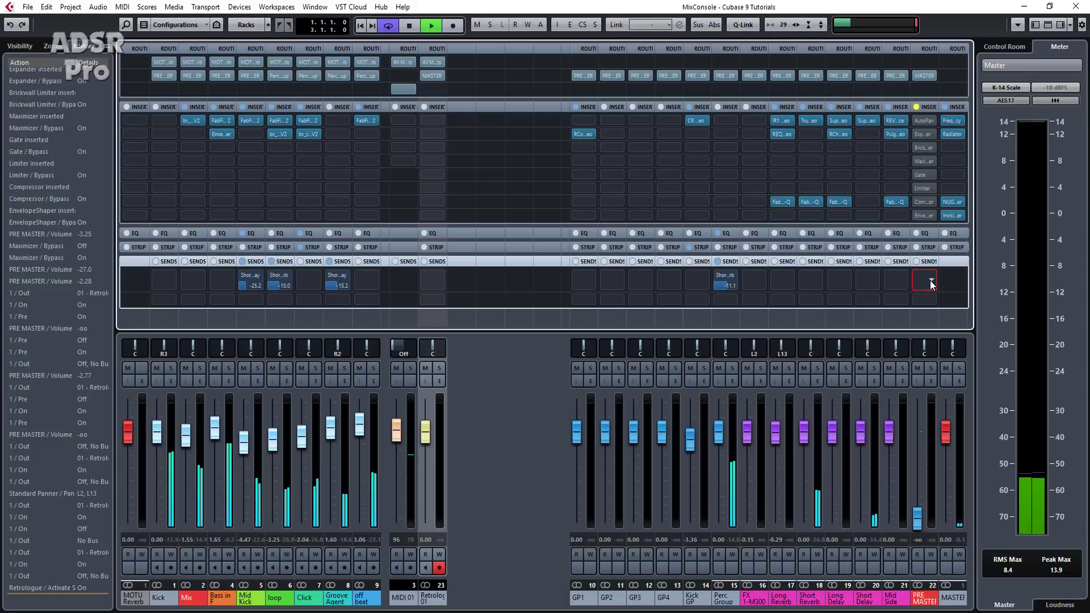
pyautogui.click(931, 342)
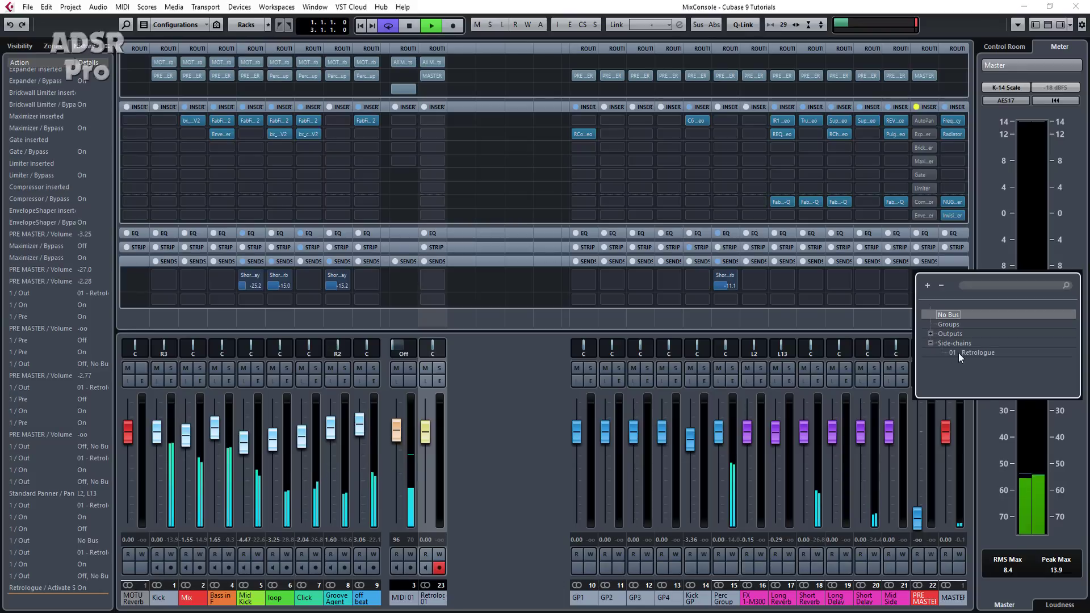
pyautogui.click(966, 354)
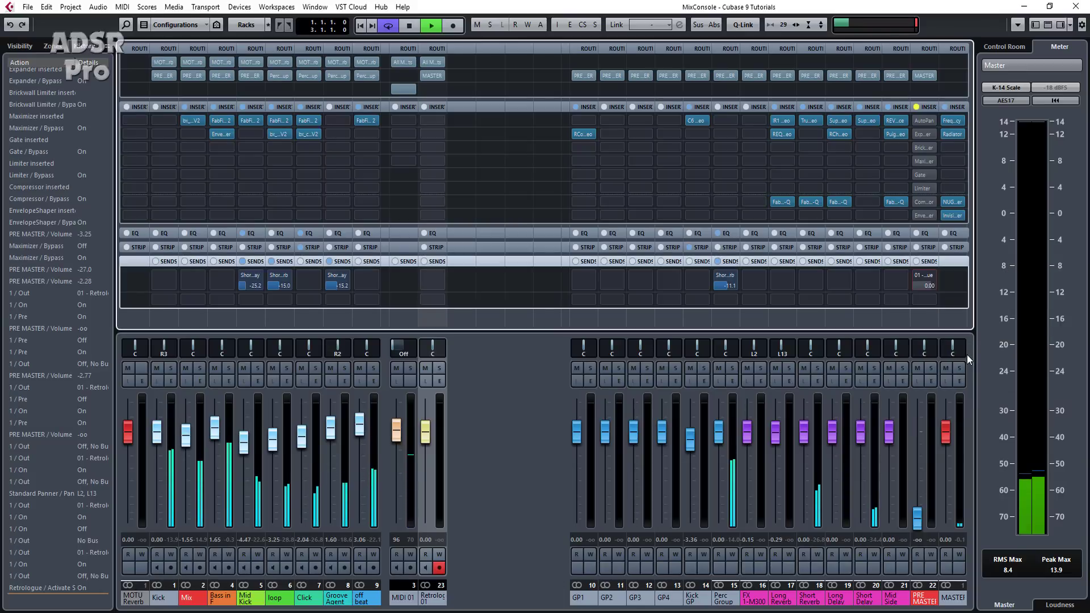
pyautogui.click(915, 277)
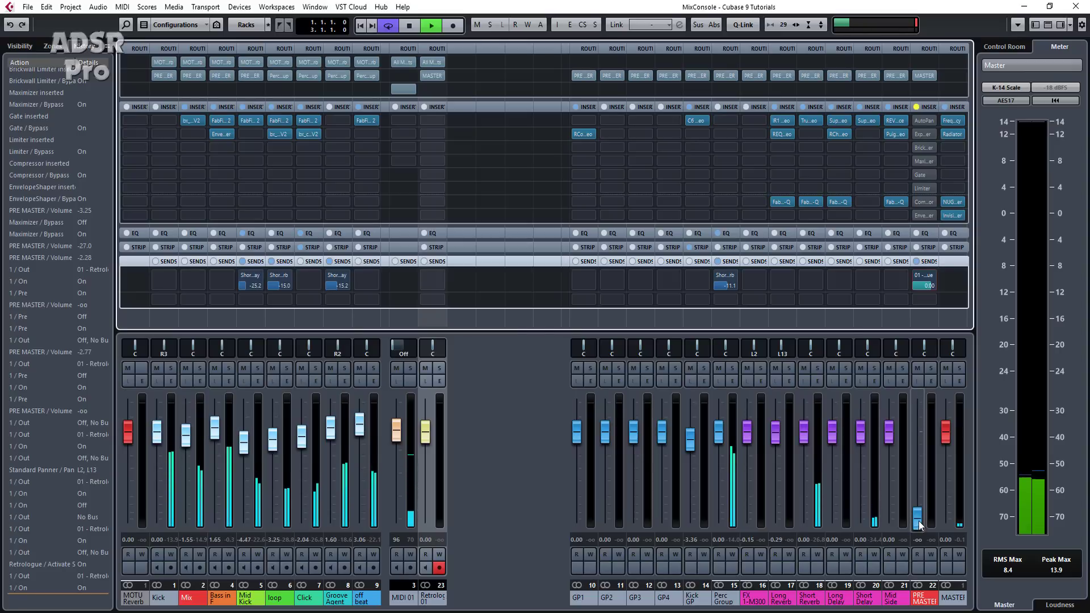
pyautogui.click(1070, 6)
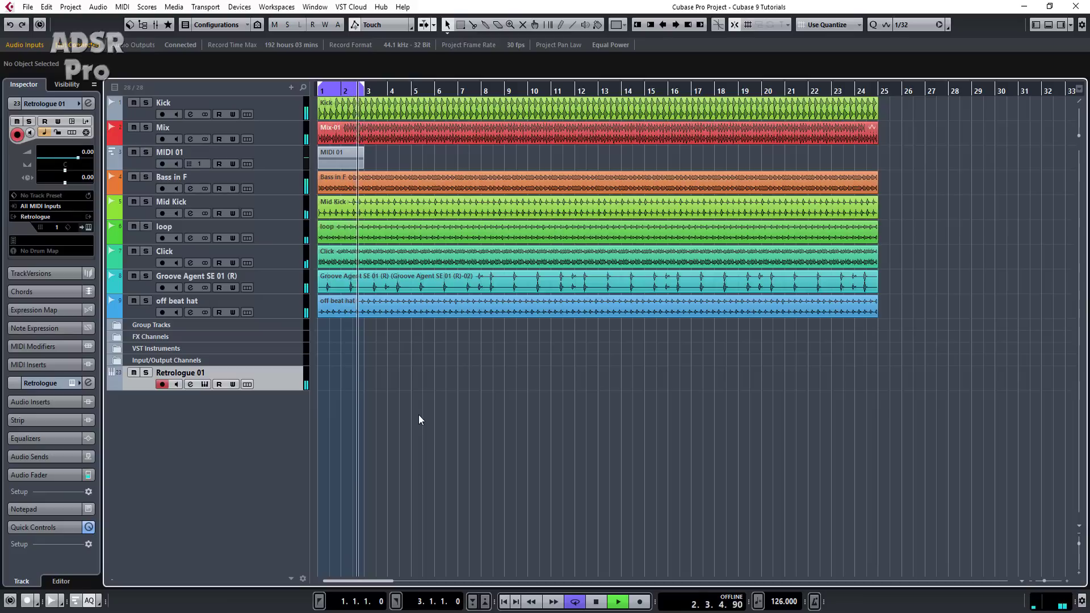
# - Create a bar 1–3 part on Retrologue 01 and draw one long C3 note in it
pyautogui.doubleClick(345, 386)
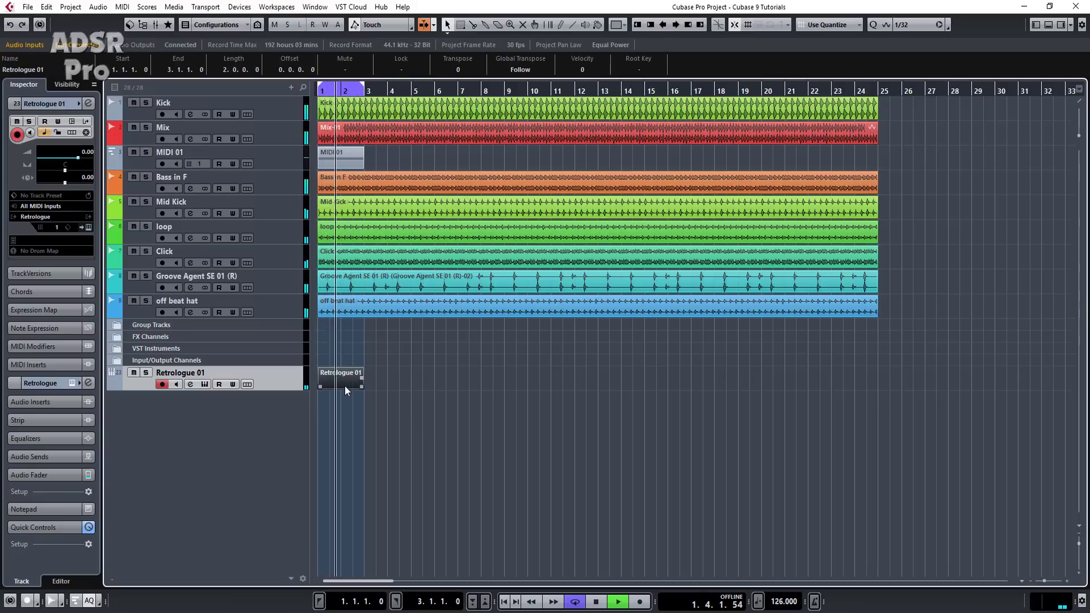
pyautogui.doubleClick(345, 386)
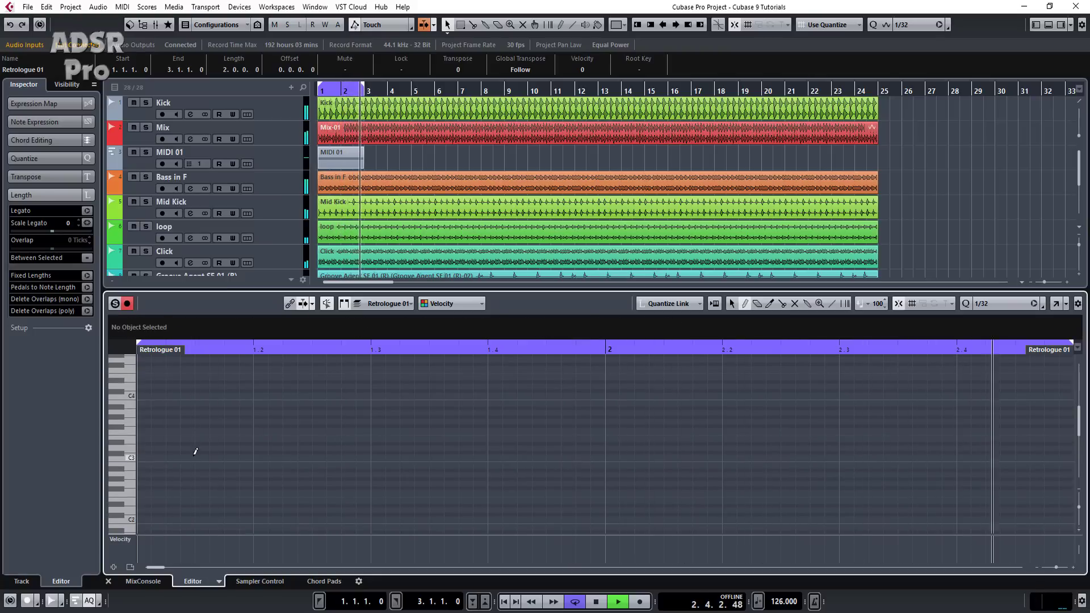
pyautogui.moveTo(142, 457)
pyautogui.mouseDown()
pyautogui.moveTo(974, 458)
pyautogui.moveTo(998, 421)
pyautogui.moveTo(817, 424)
pyautogui.mouseUp()
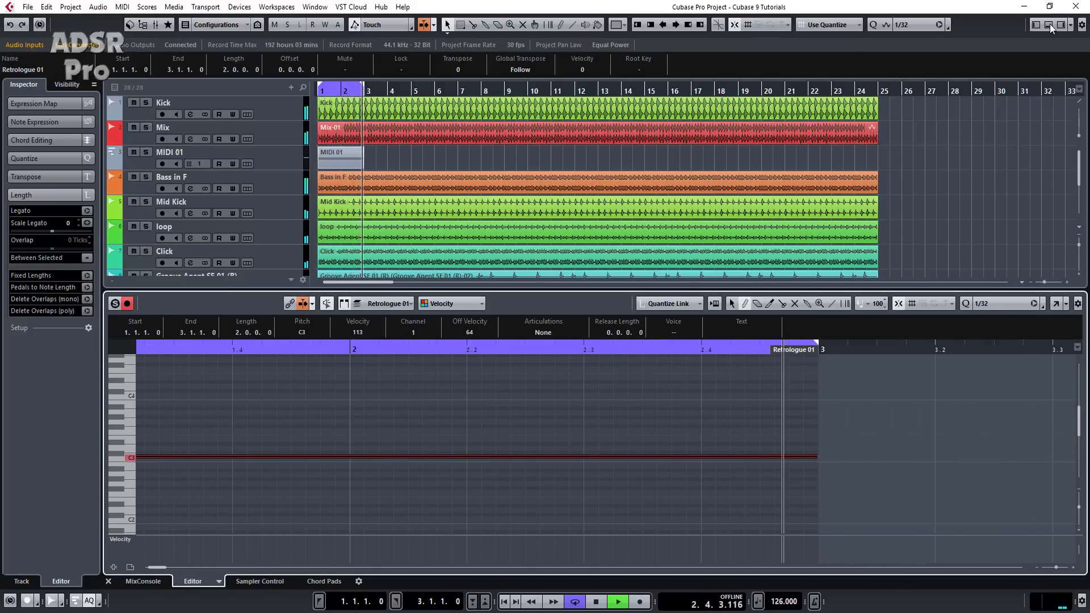
pyautogui.hotkey('ctrl', 'e')
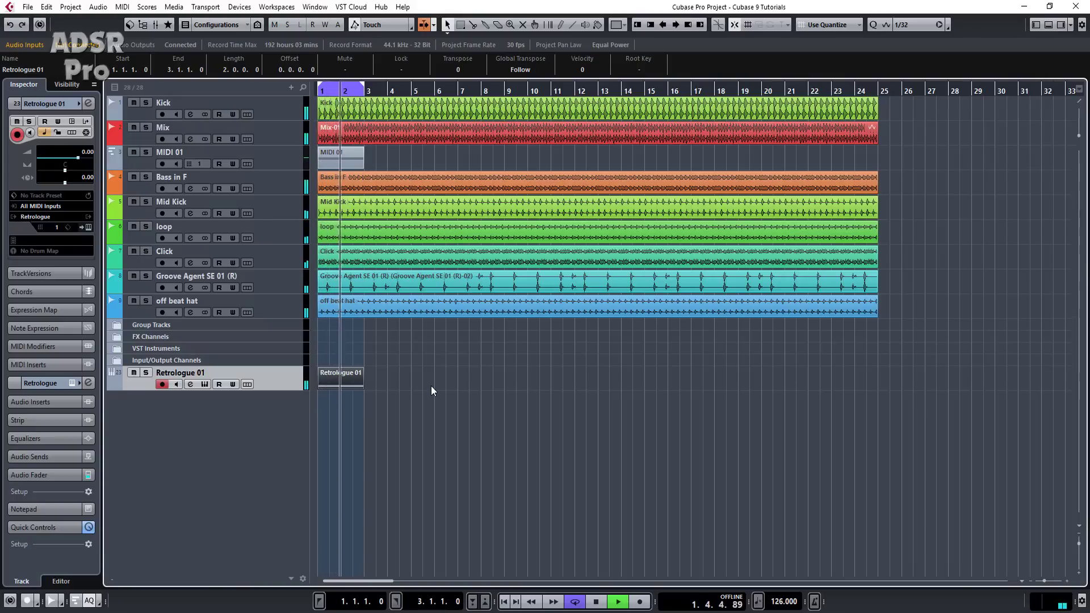
# - Lower Retrologue's filter cutoff to about 1013 Hz and try the HP6+LP18 filter shape
pyautogui.click(89, 227)
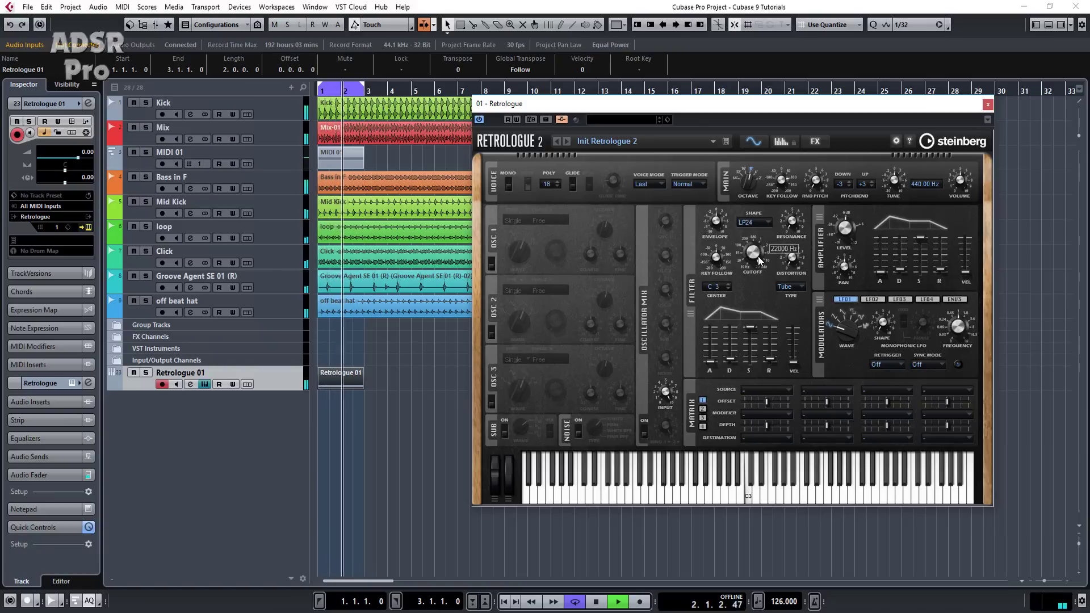
pyautogui.moveTo(758, 256)
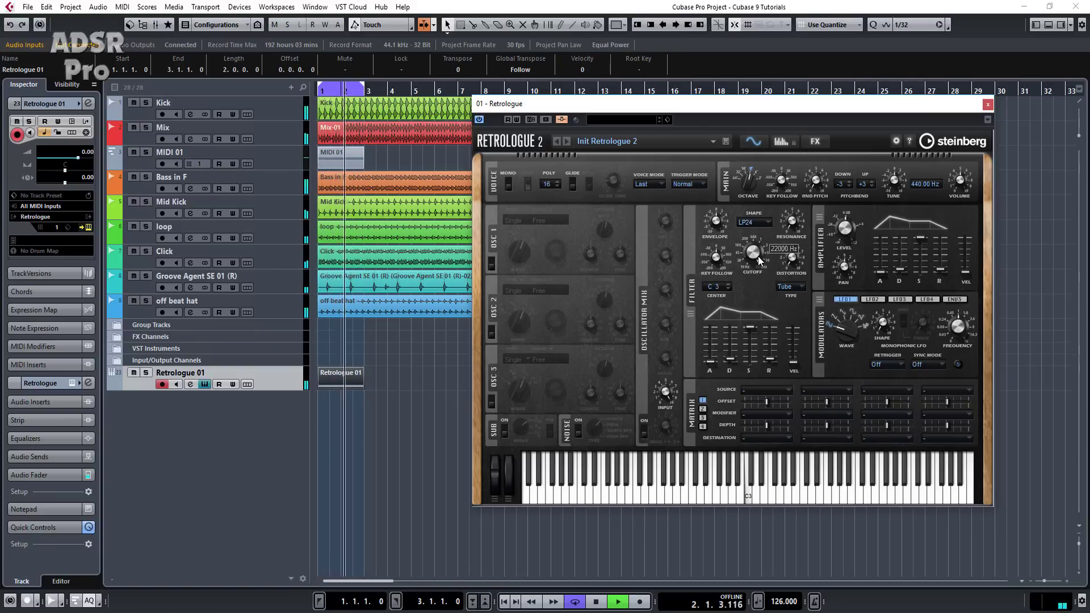
pyautogui.moveTo(758, 257); pyautogui.dragTo(754, 293)
pyautogui.click(747, 226)
pyautogui.click(772, 305)
# - Adjust the filter envelope decay and set the filter shape to LP24
pyautogui.moveTo(715, 226)
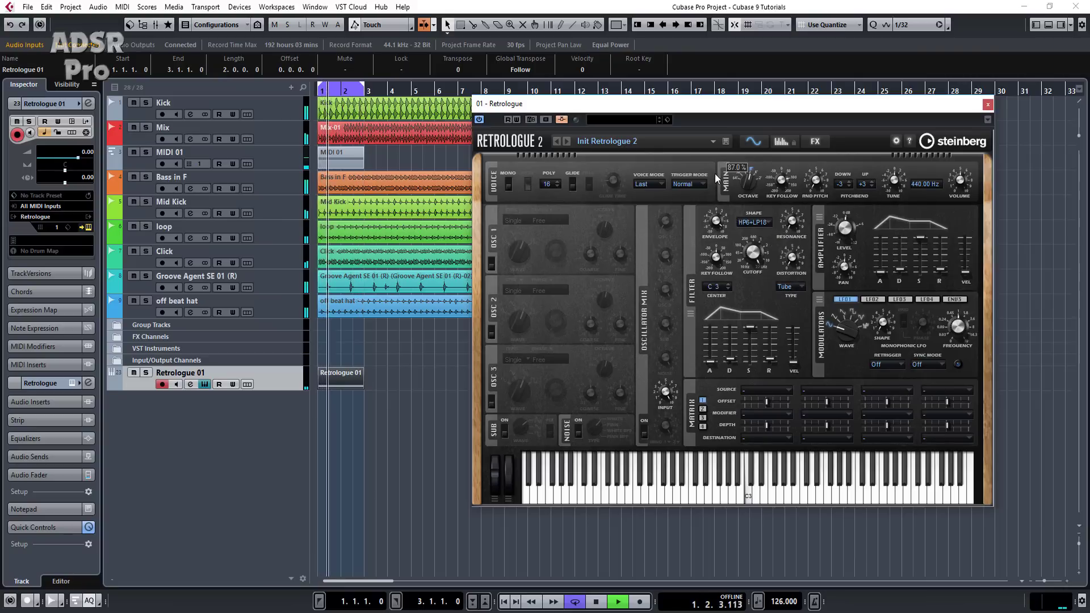
pyautogui.moveTo(758, 322)
pyautogui.moveTo(743, 359); pyautogui.dragTo(743, 321)
pyautogui.moveTo(754, 275)
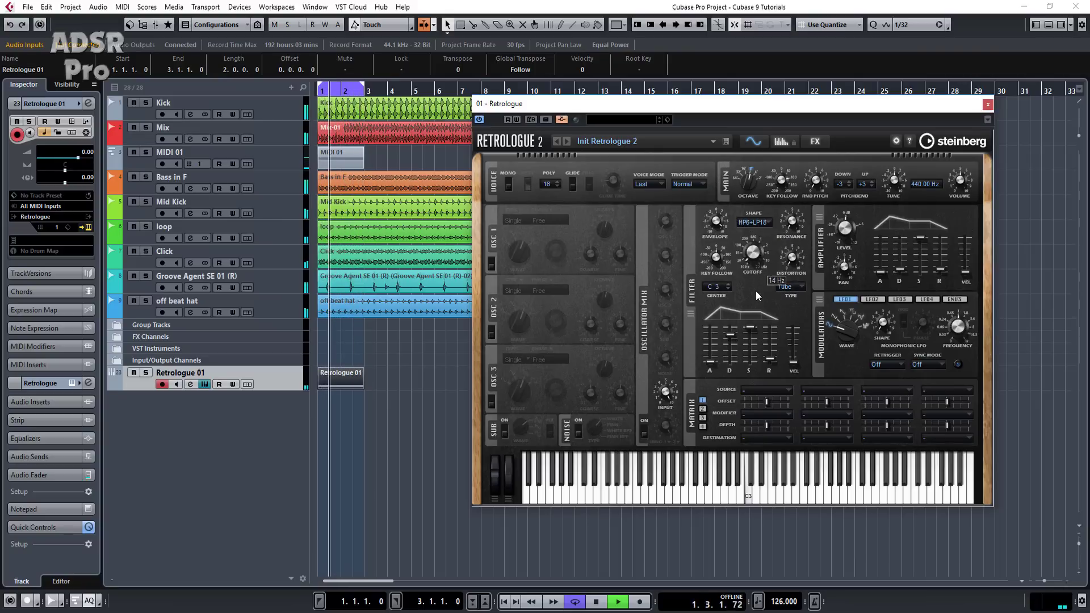
pyautogui.moveTo(721, 246)
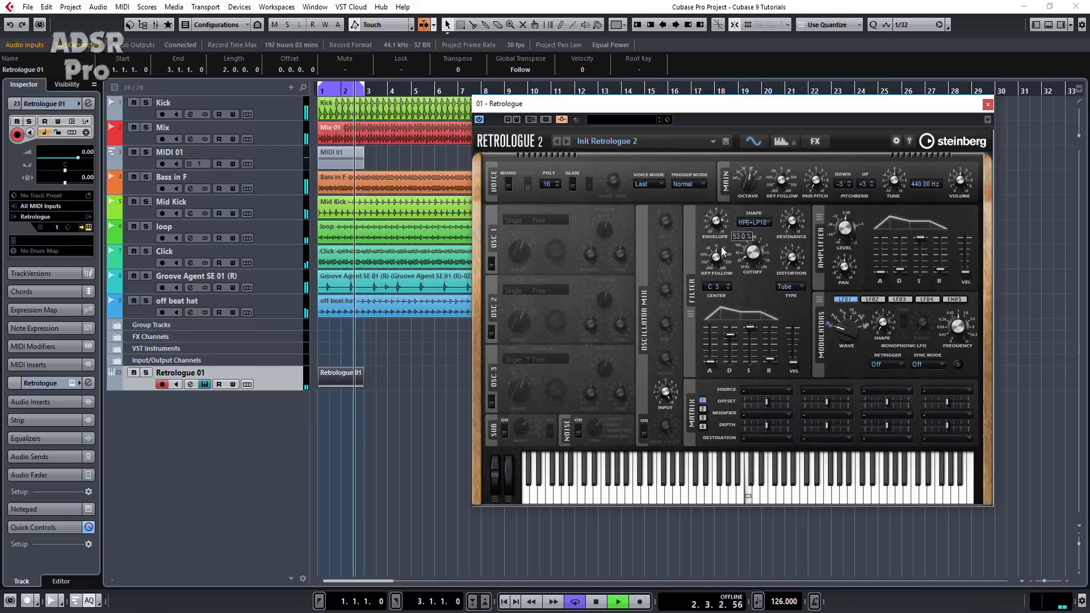
pyautogui.click(755, 222)
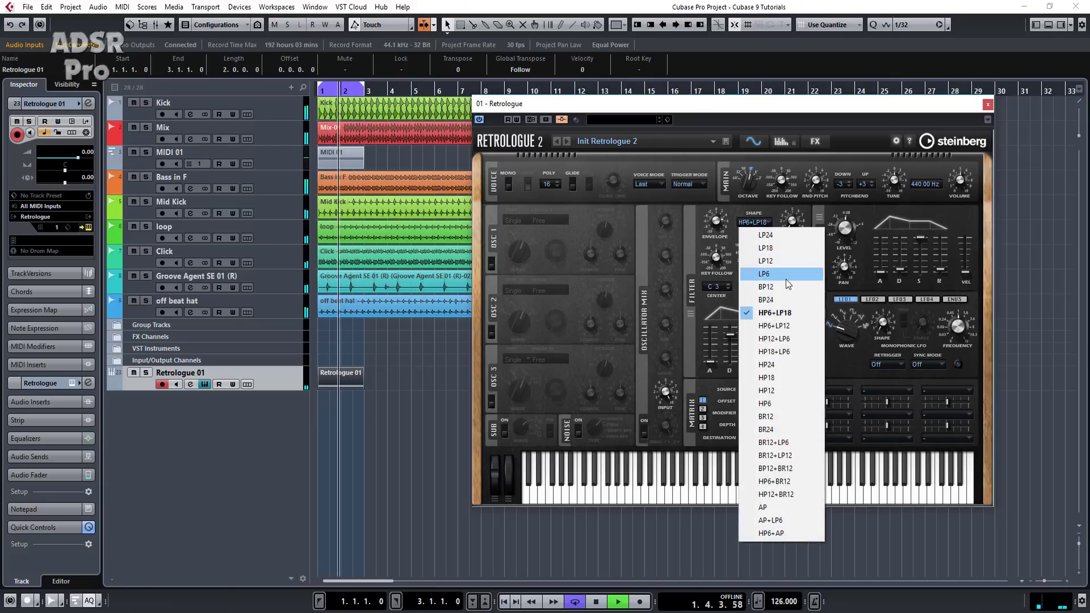
pyautogui.click(787, 236)
pyautogui.moveTo(753, 253)
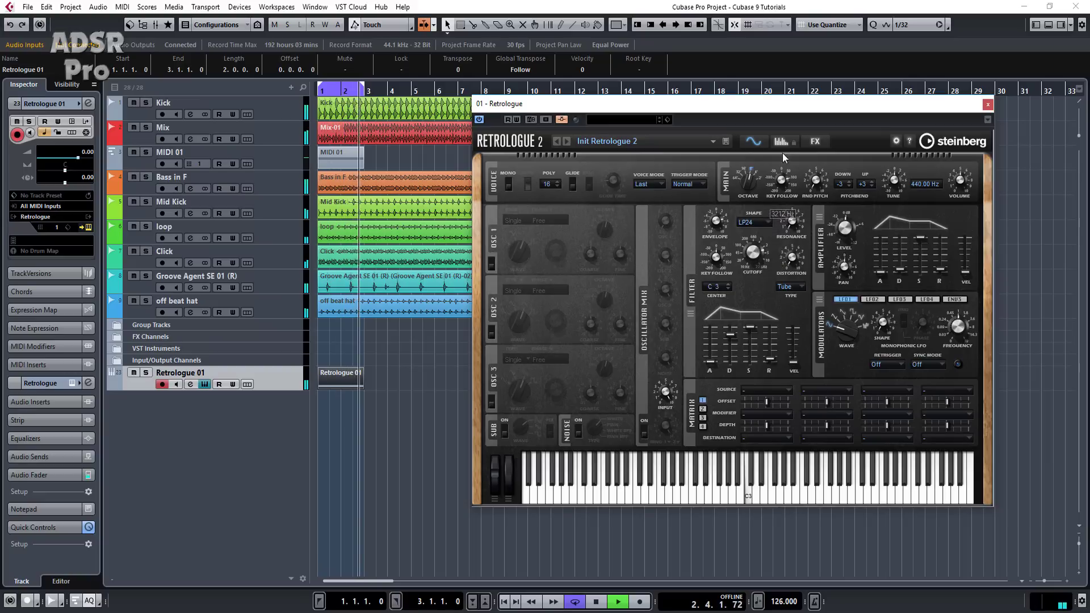
# - Route LFO 1 to Cutoff in matrix slot 1, tempo-synced at 1/16 with a square wave
pyautogui.click(765, 390)
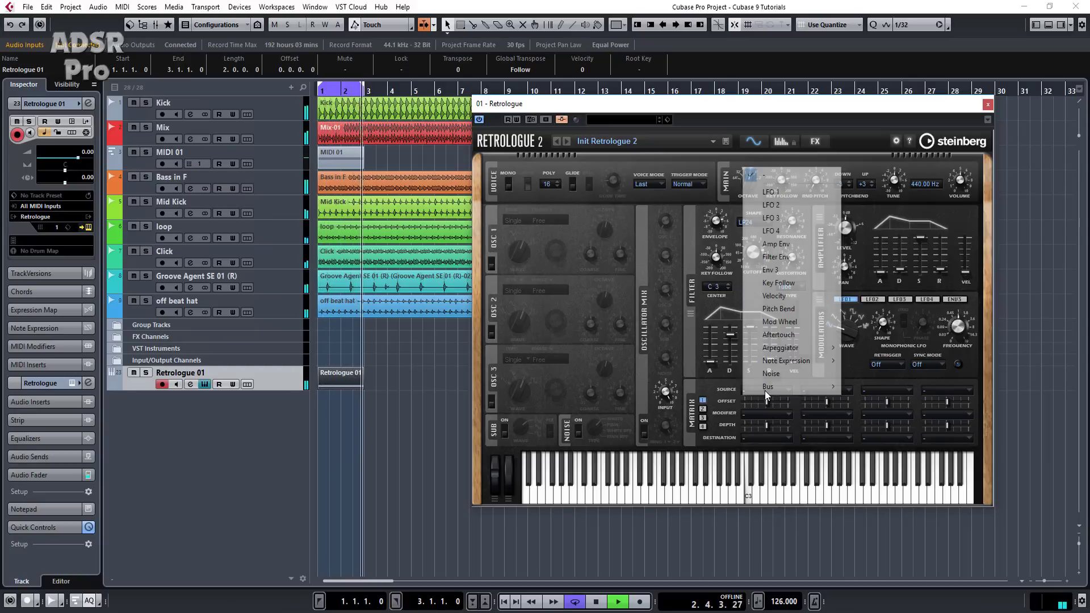
pyautogui.click(795, 192)
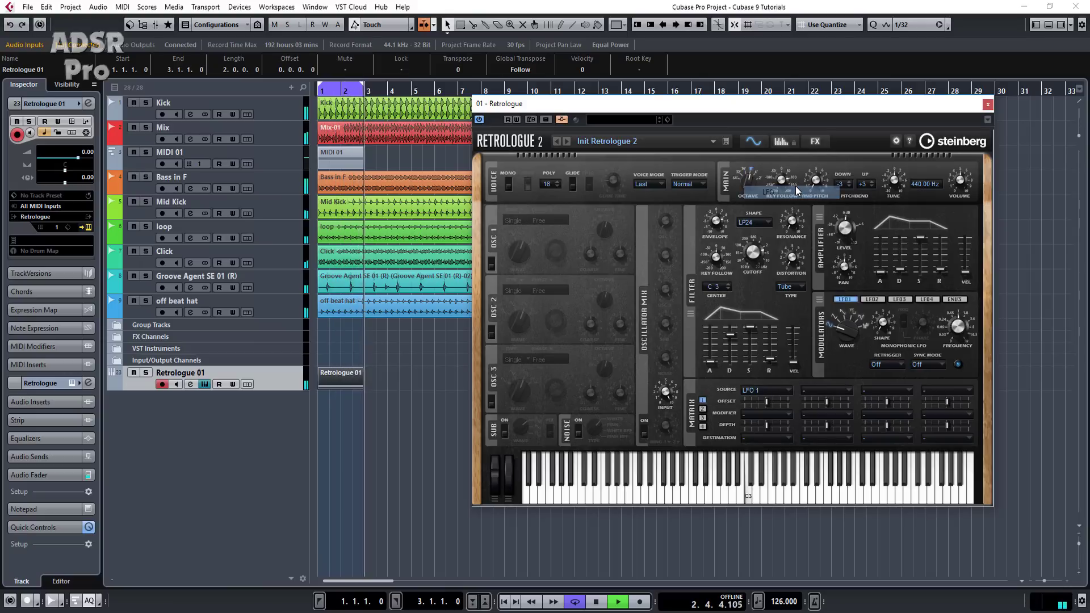
pyautogui.click(775, 434)
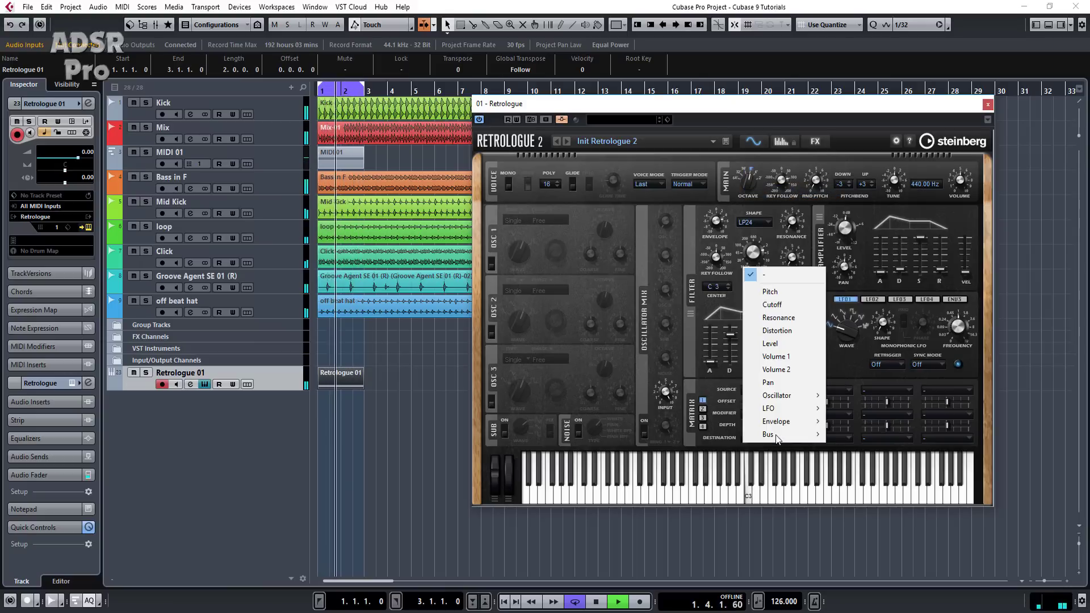
pyautogui.click(804, 305)
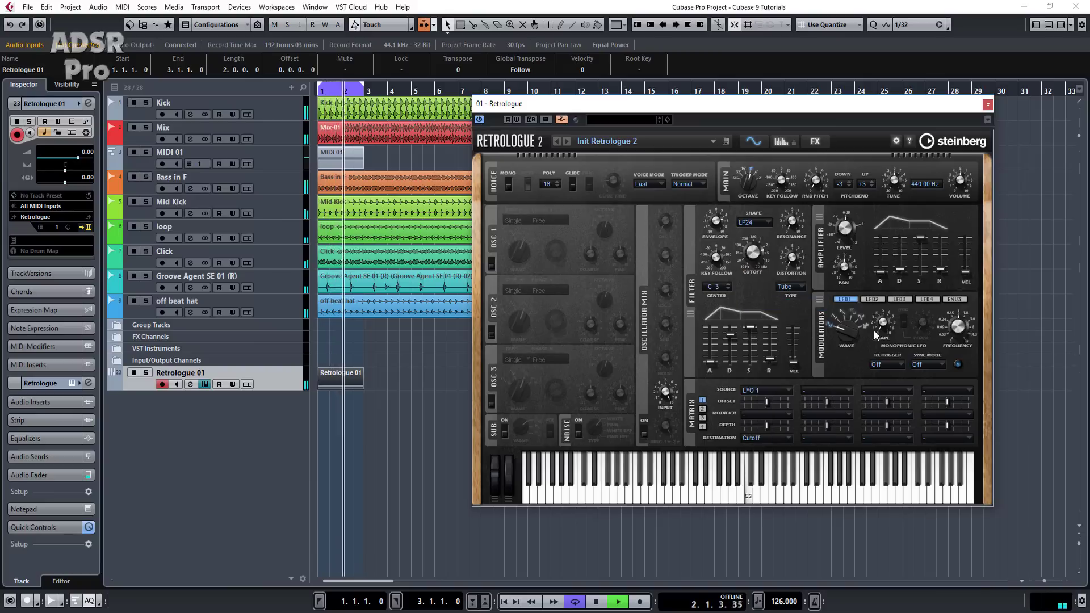
pyautogui.moveTo(765, 425)
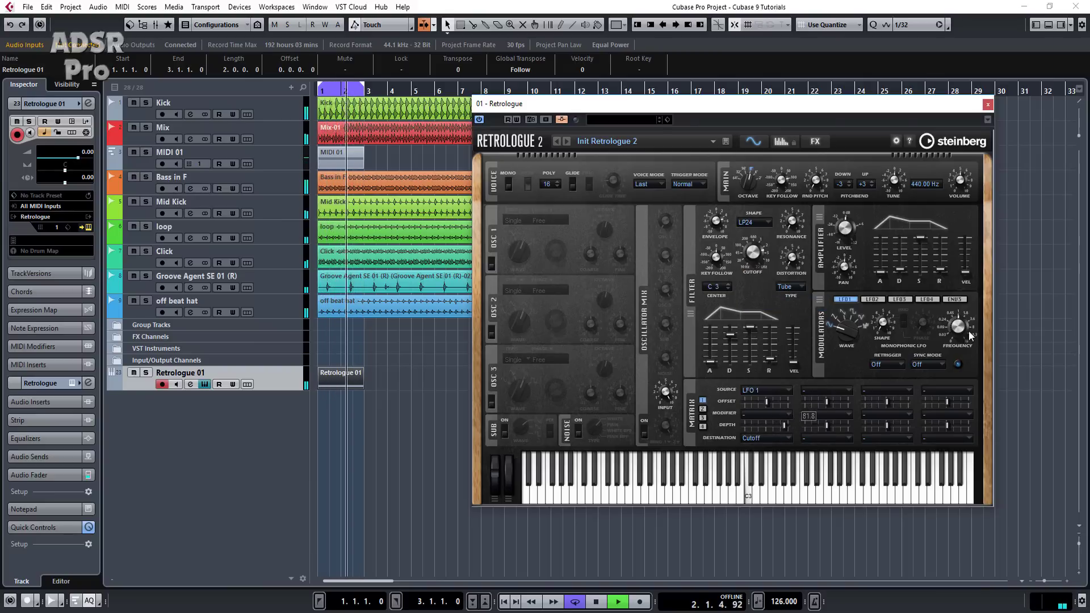
pyautogui.click(926, 365)
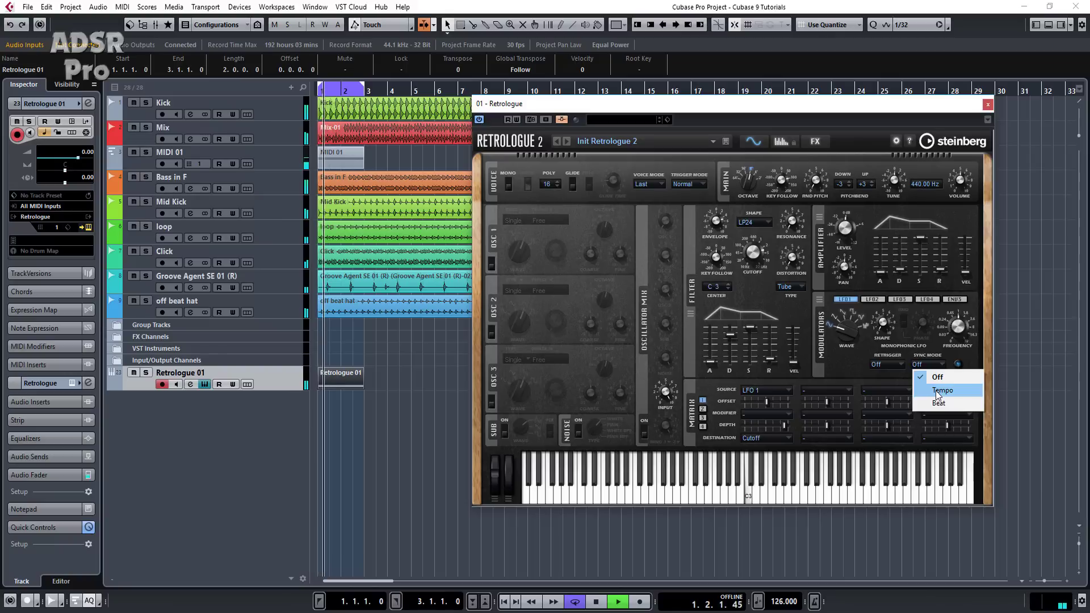
pyautogui.click(939, 390)
pyautogui.click(960, 325)
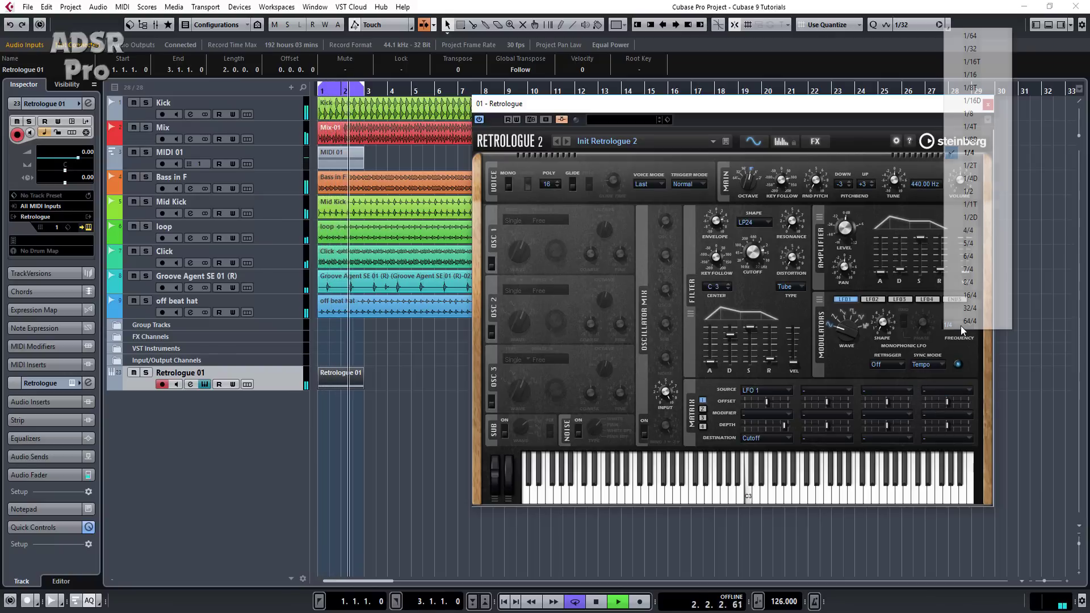
pyautogui.click(971, 74)
pyautogui.moveTo(854, 320); pyautogui.dragTo(866, 281)
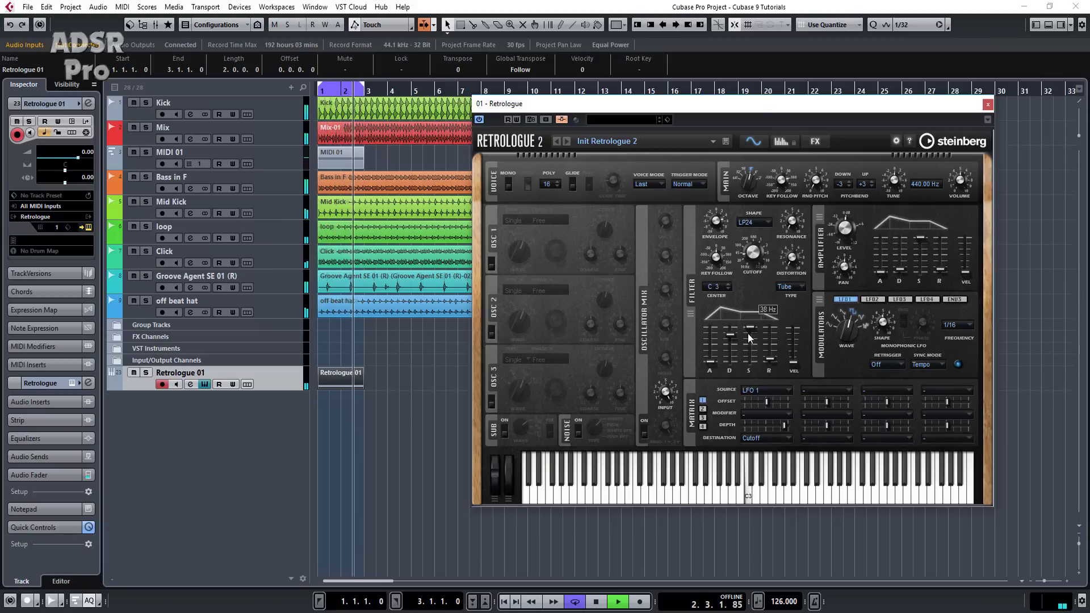
# - Adjust the filter envelope amount and slow the LFO 1 rate to 1/8
pyautogui.moveTo(713, 274)
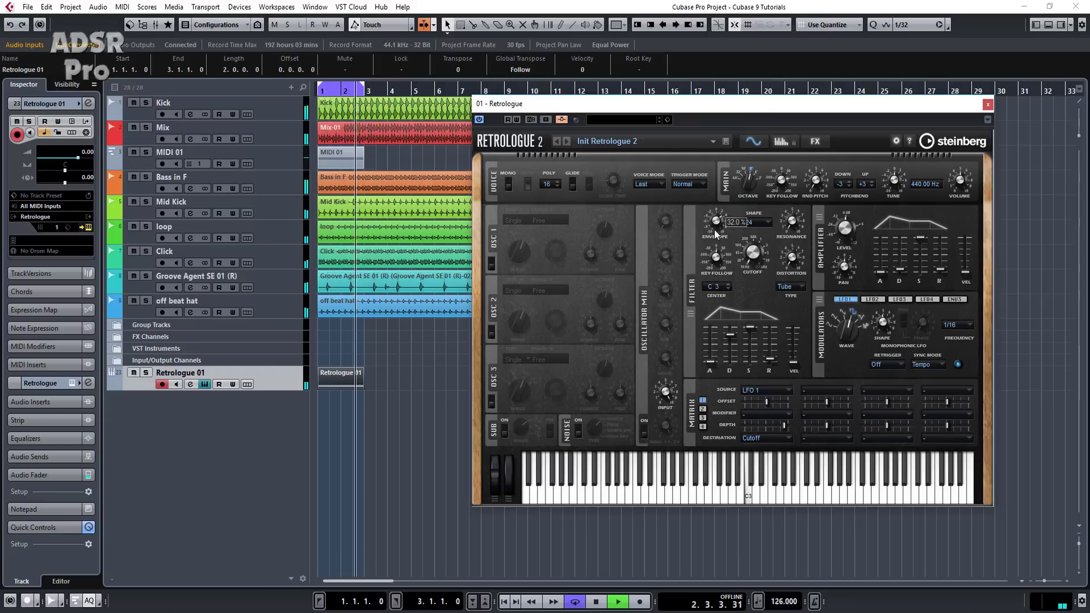
pyautogui.moveTo(716, 224); pyautogui.dragTo(718, 225)
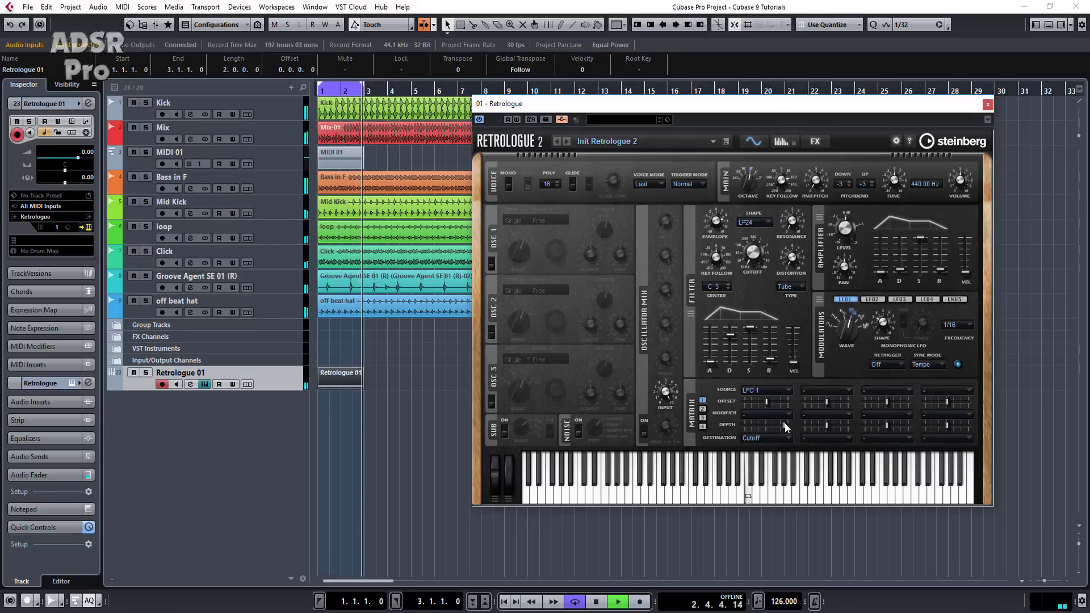
pyautogui.click(956, 324)
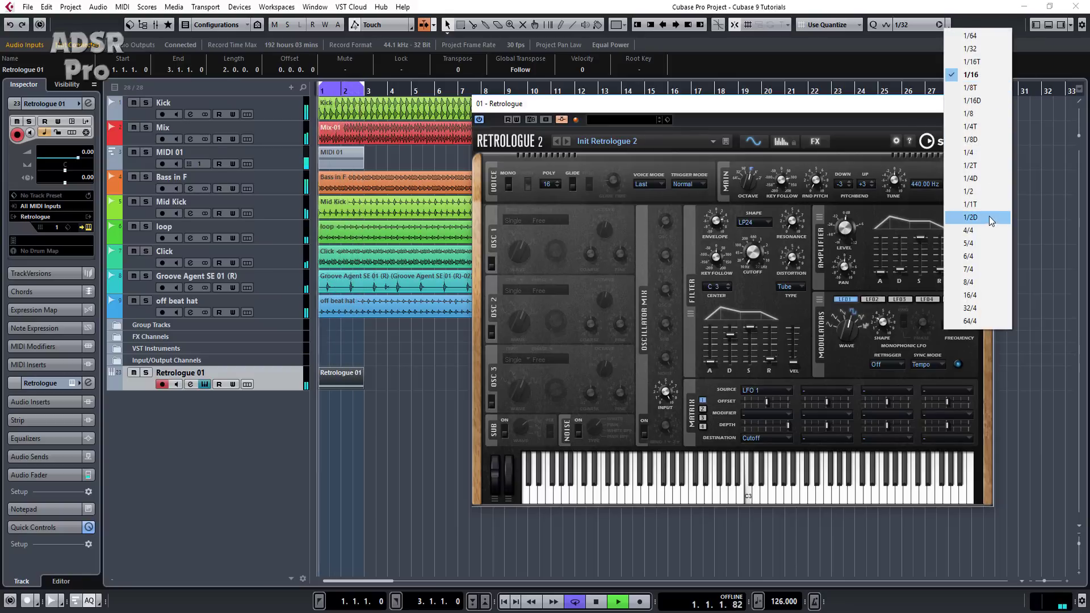
pyautogui.click(988, 113)
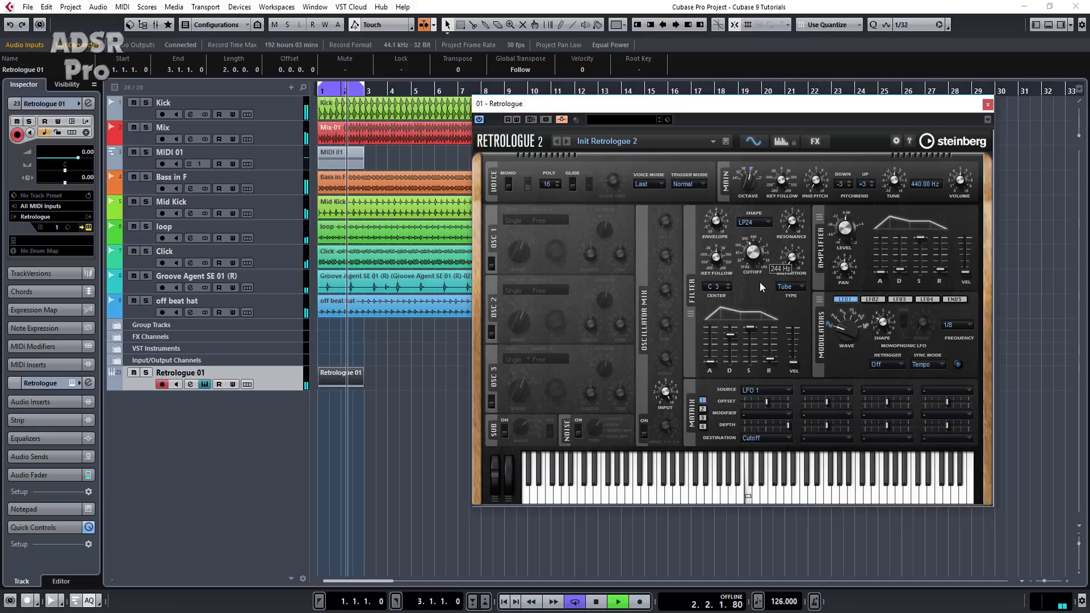
# - Raise the filter cutoff to about 2974 Hz and clear Cutoff as slot 1's destination
pyautogui.moveTo(759, 282); pyautogui.dragTo(757, 228)
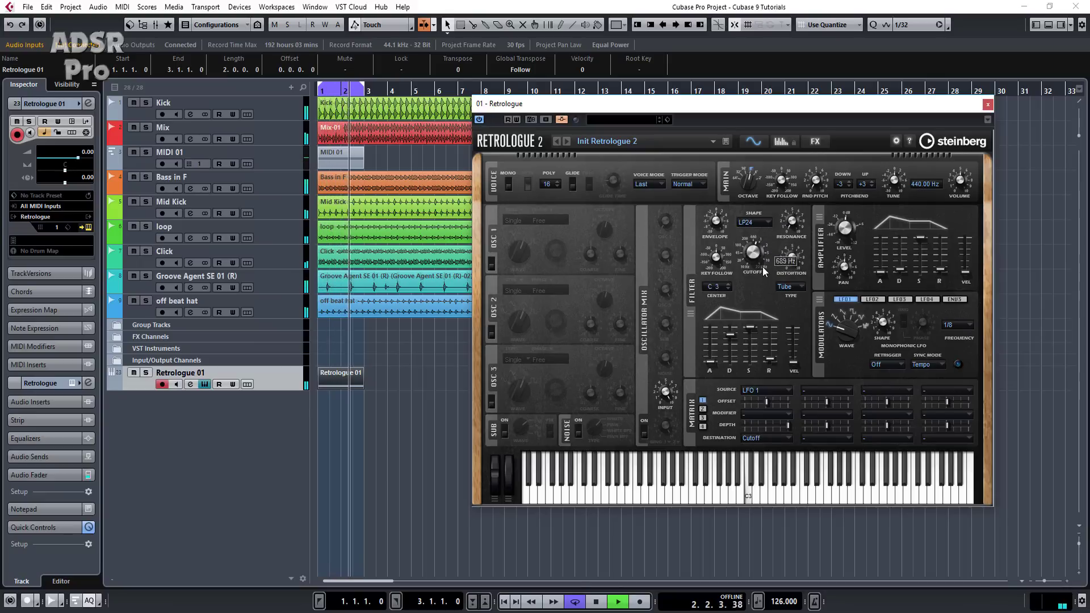
pyautogui.moveTo(762, 266); pyautogui.dragTo(759, 240)
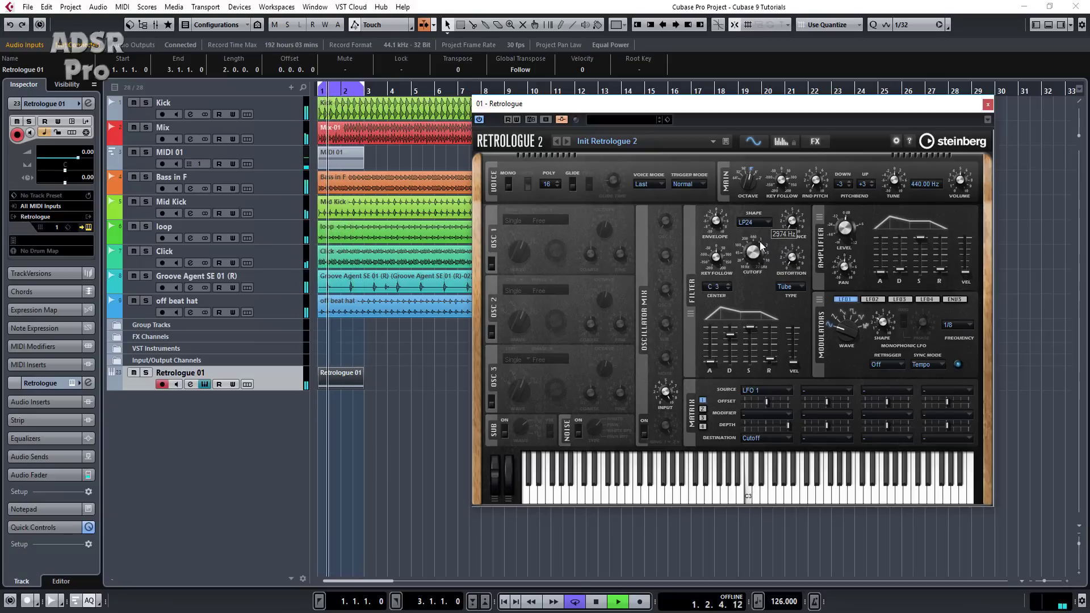
pyautogui.click(760, 436)
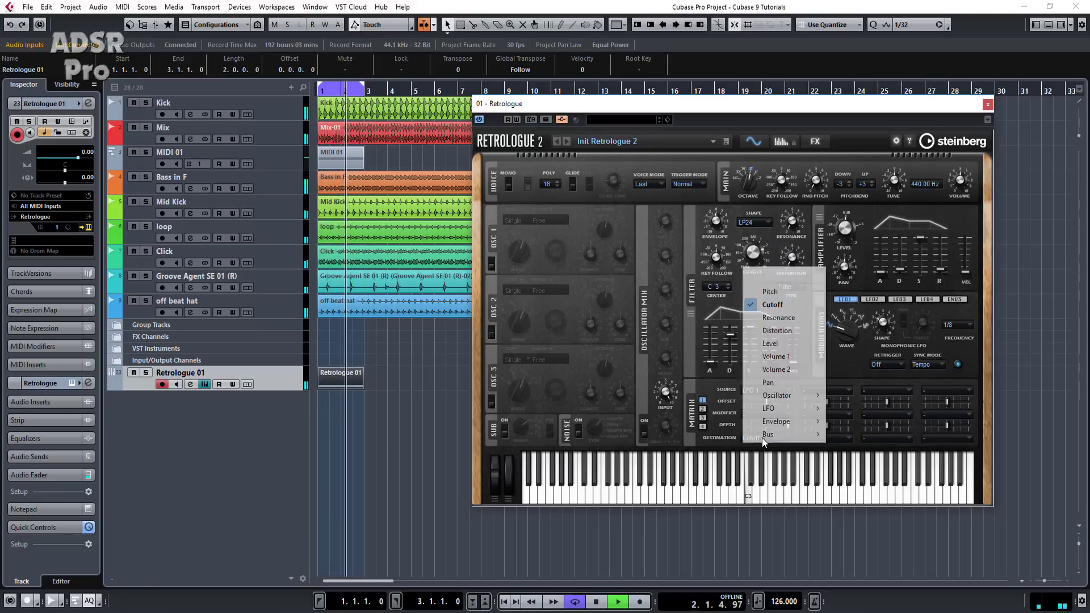
pyautogui.click(771, 277)
# - On the FX page, drop the Delay Mix to 0% and assign it to the mod wheel
pyautogui.click(814, 142)
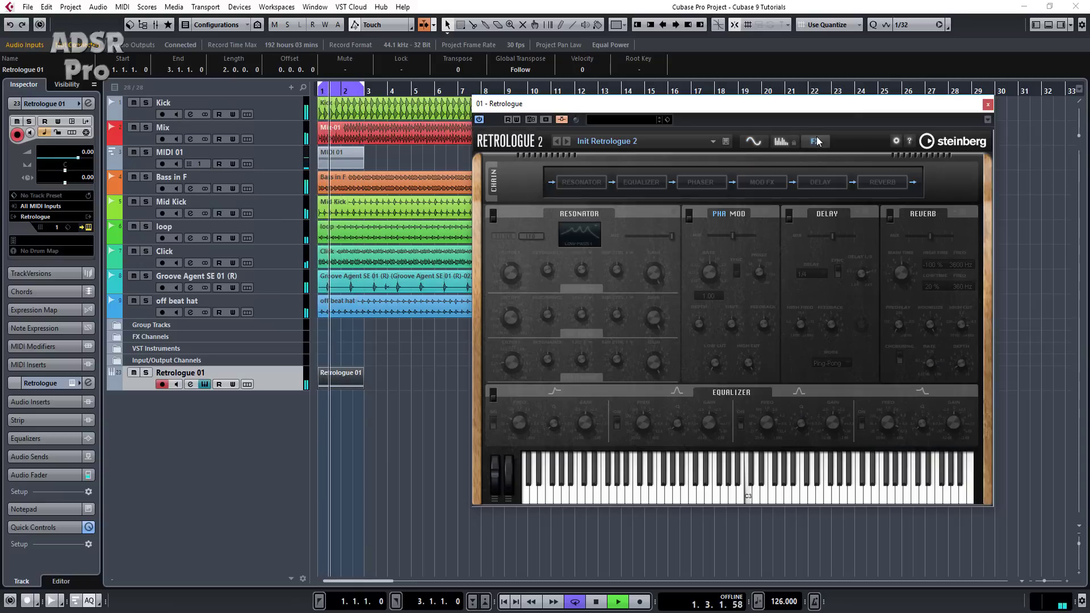
pyautogui.click(841, 186)
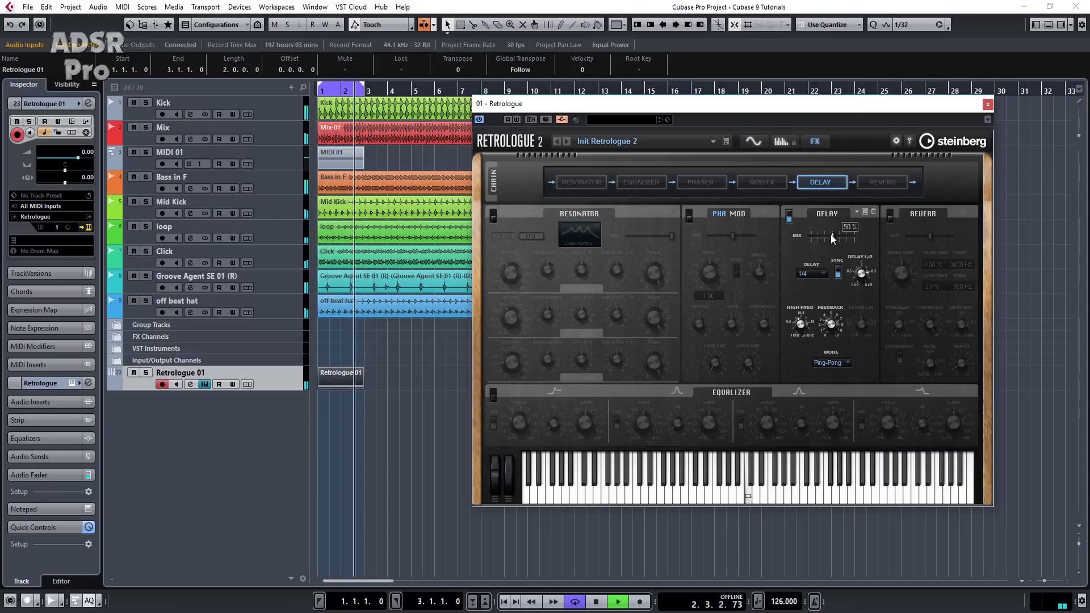
pyautogui.moveTo(833, 239); pyautogui.dragTo(806, 240)
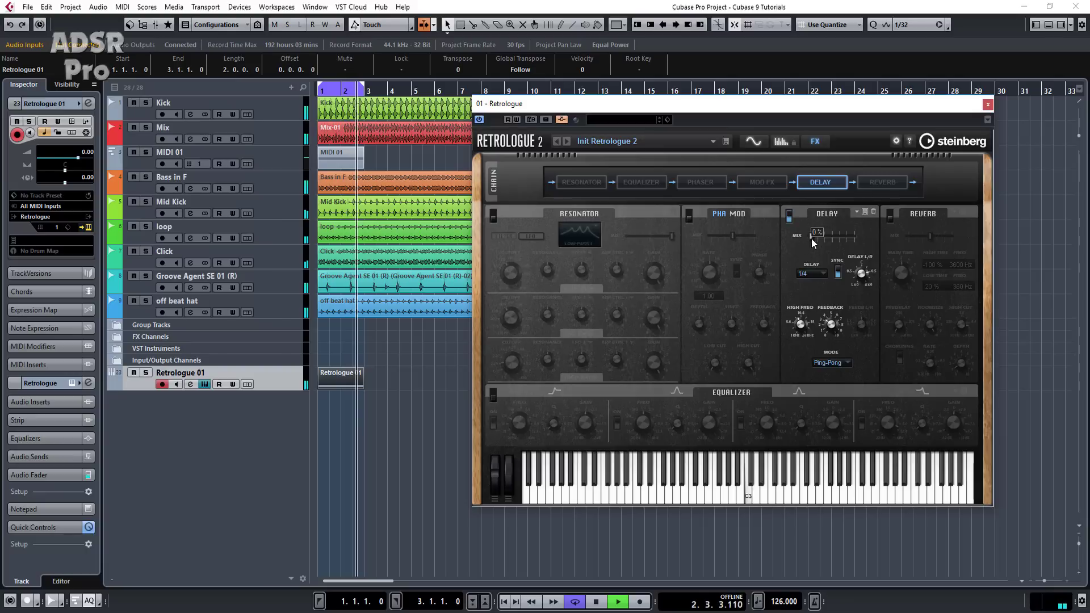
pyautogui.rightClick(812, 235)
pyautogui.moveTo(890, 358)
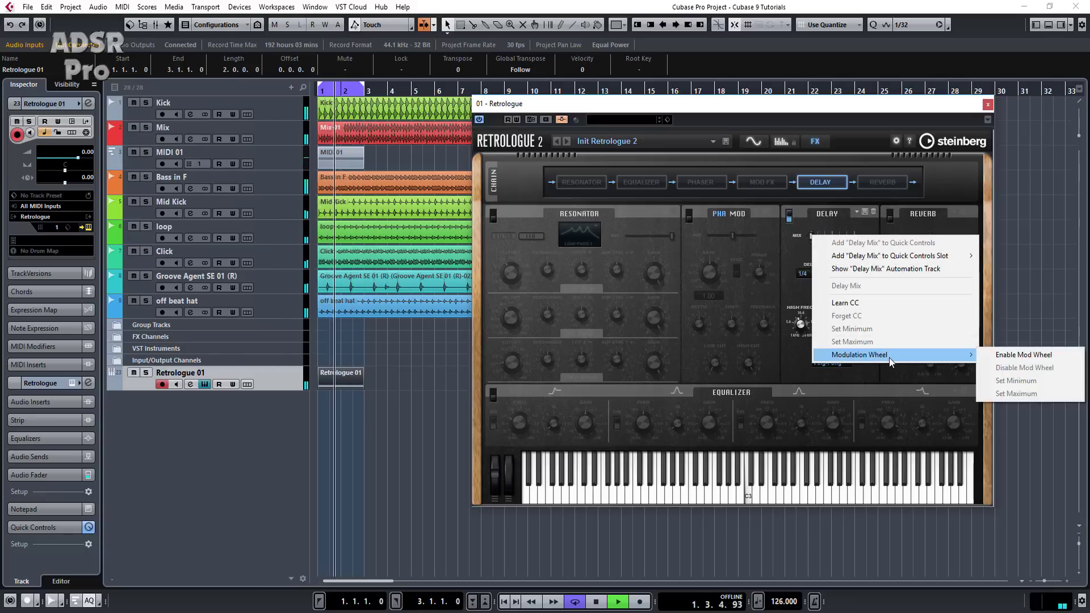
pyautogui.click(999, 355)
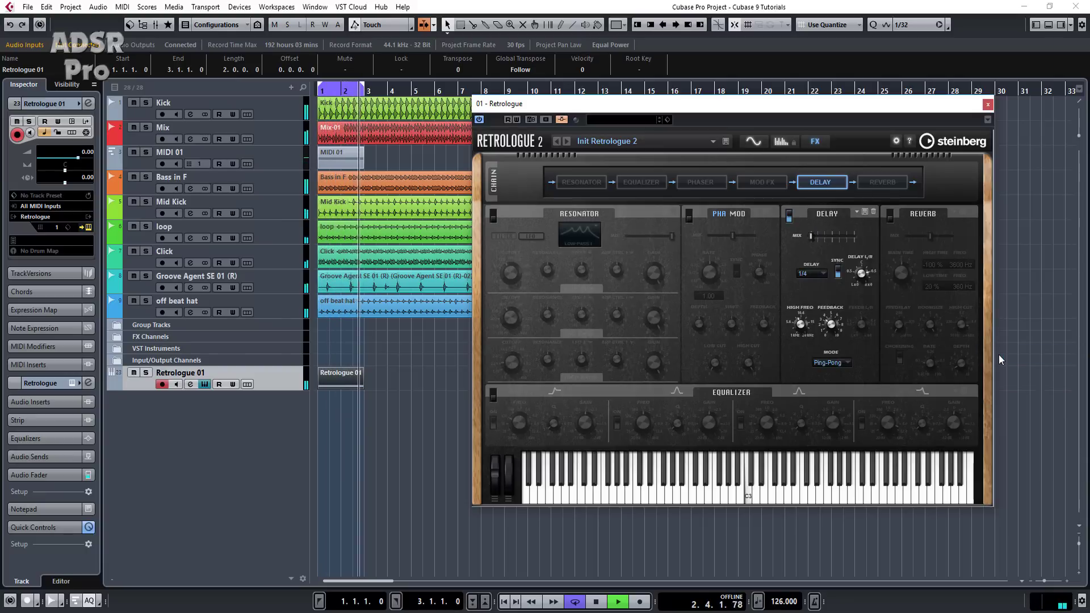
# - Store the mod wheel minimum for the Delay Mix
pyautogui.rightClick(815, 235)
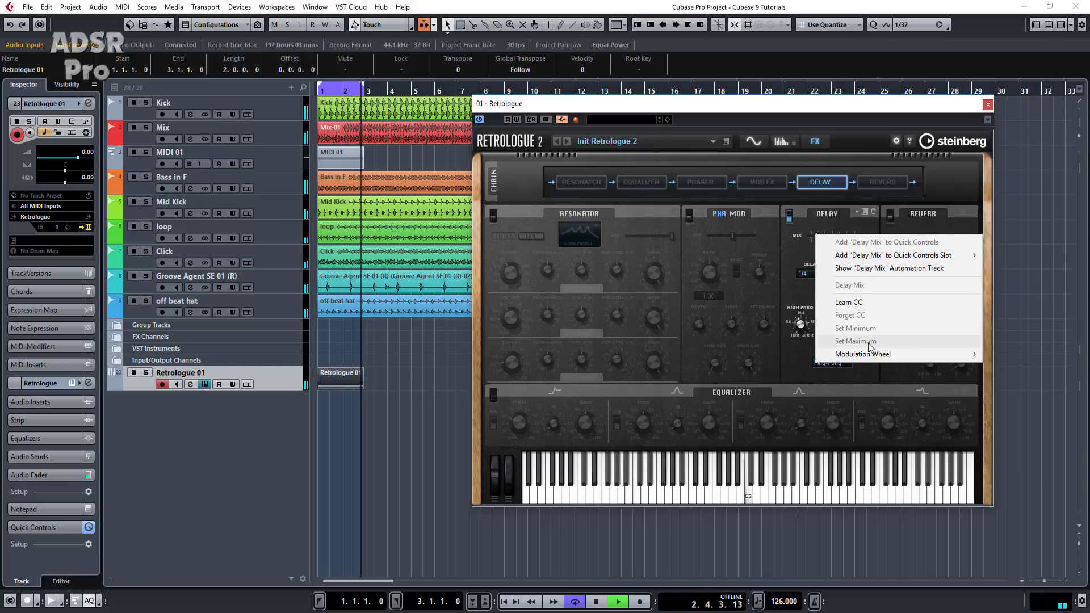
pyautogui.moveTo(885, 353)
pyautogui.click(1017, 380)
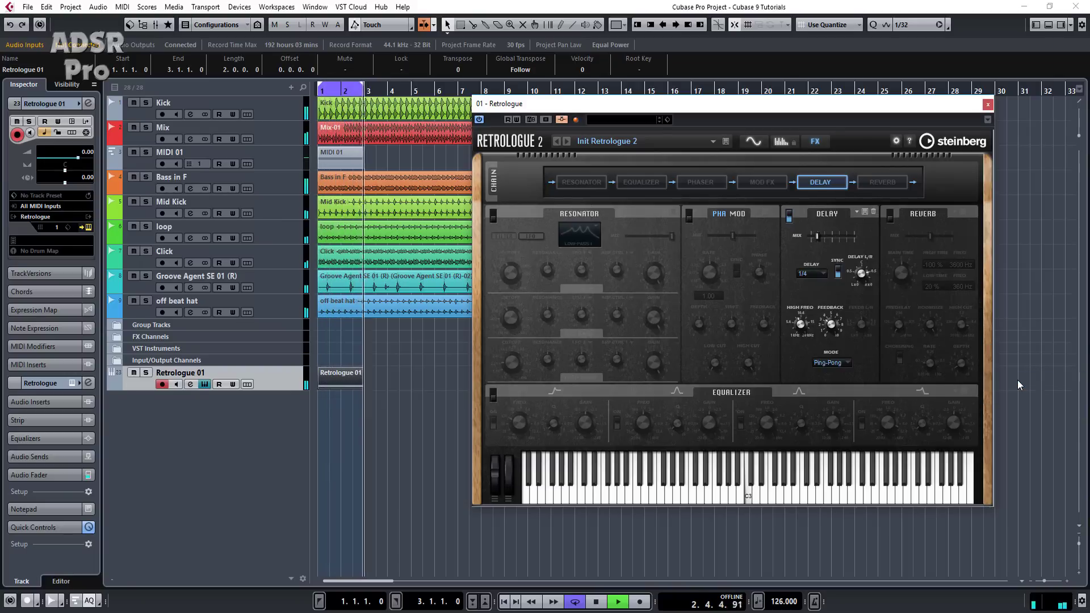
pyautogui.moveTo(811, 235)
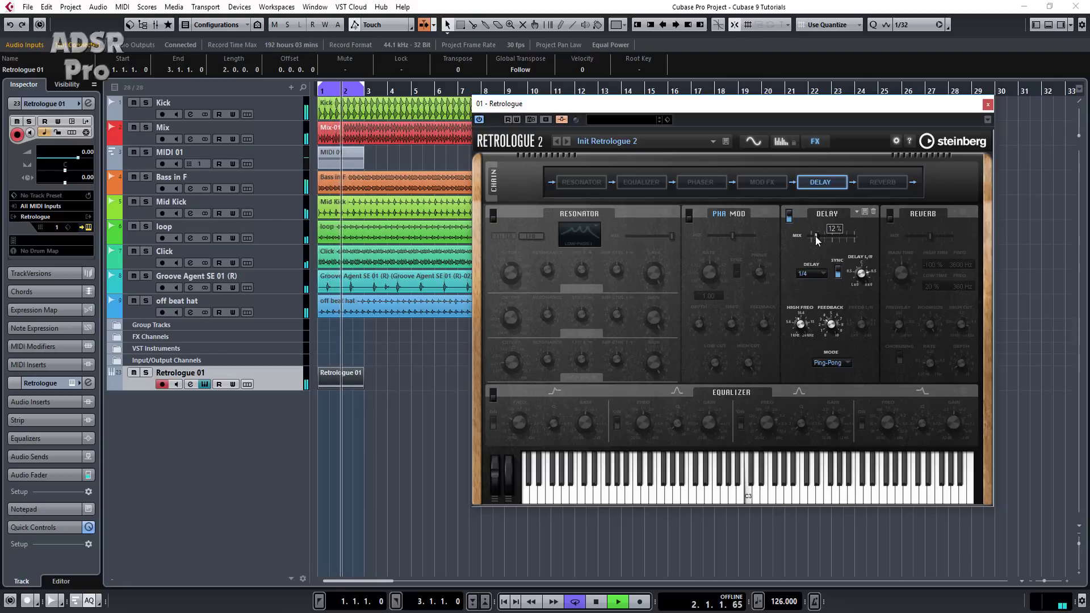
pyautogui.rightClick(809, 238)
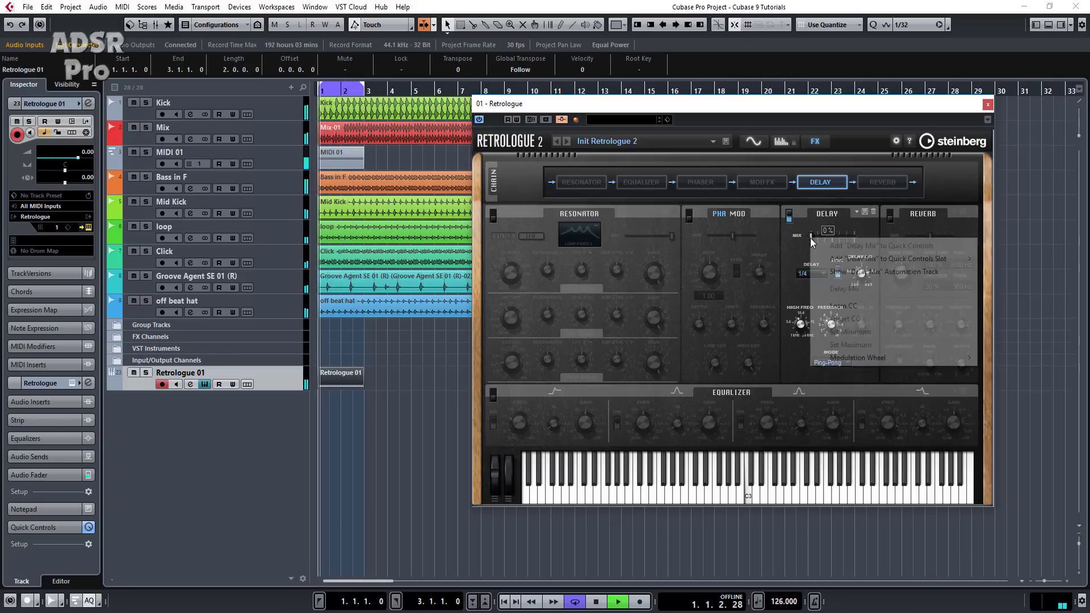
pyautogui.moveTo(860, 355)
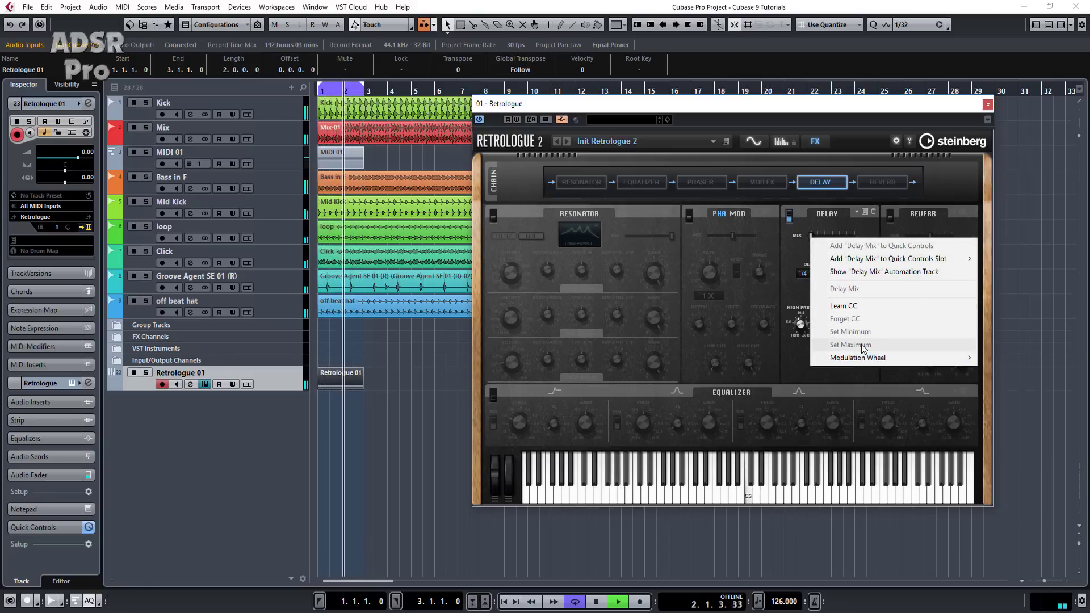
pyautogui.click(813, 237)
pyautogui.rightClick(813, 236)
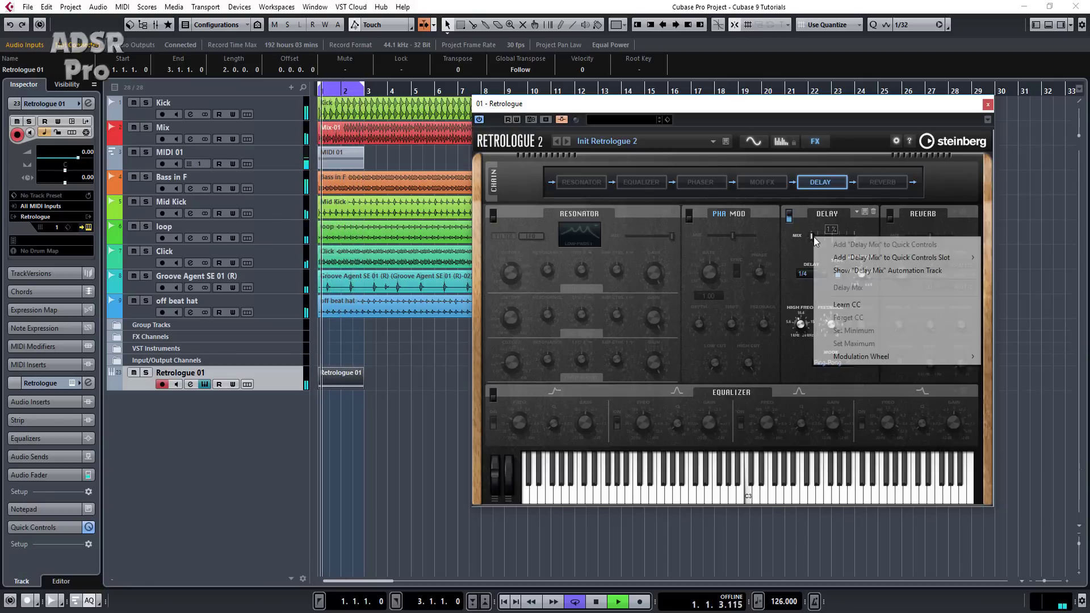
pyautogui.moveTo(901, 357)
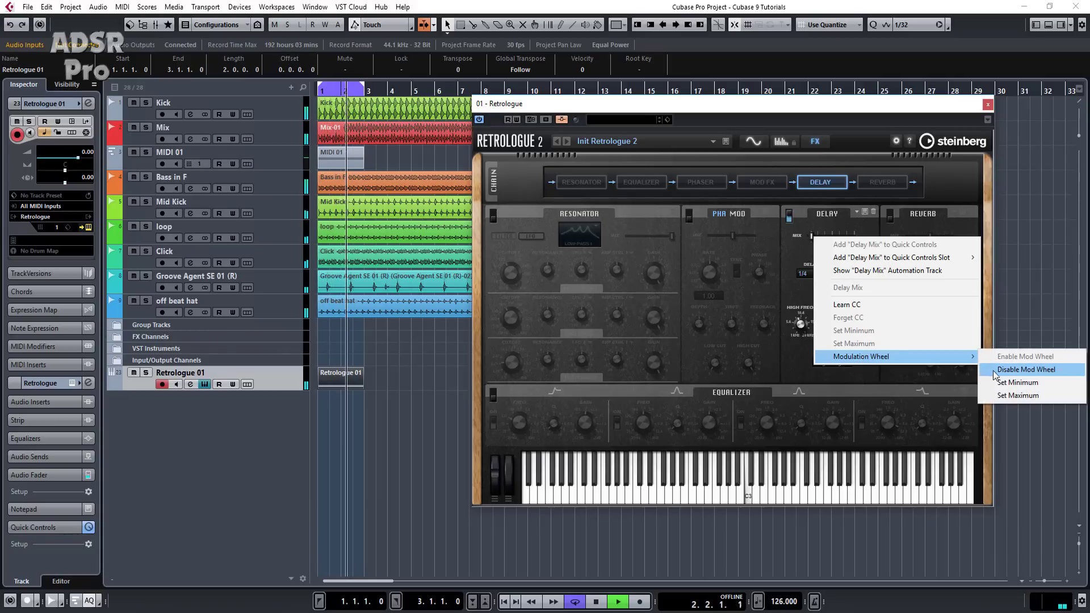
pyautogui.click(1003, 383)
# - Raise the Delay Mix to about 25% and store it as the mod wheel maximum
pyautogui.moveTo(818, 234); pyautogui.dragTo(821, 241)
pyautogui.rightClick(821, 241)
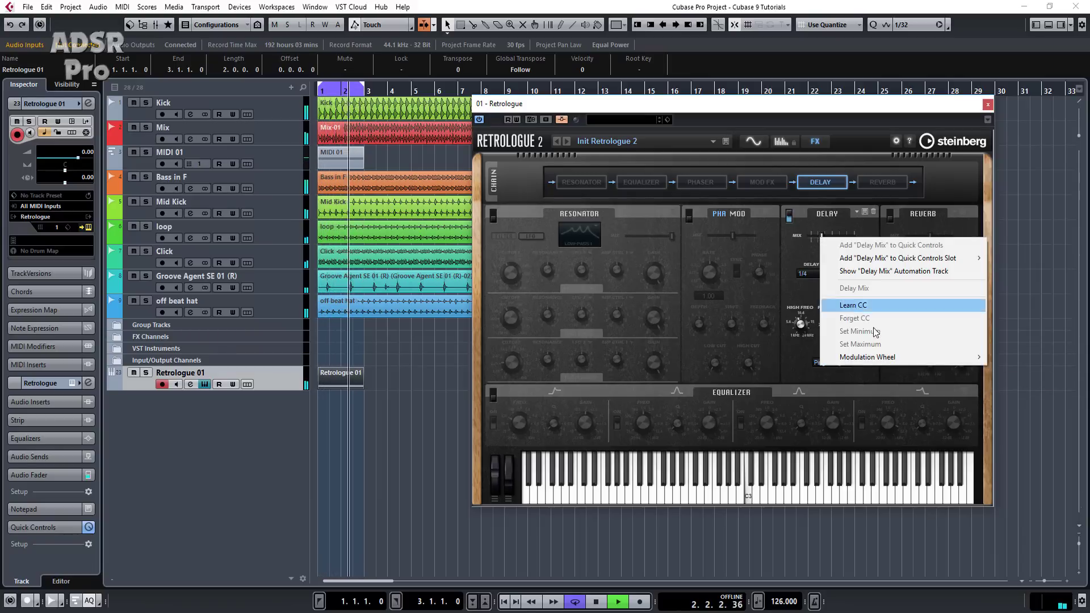
pyautogui.moveTo(878, 362)
pyautogui.click(792, 396)
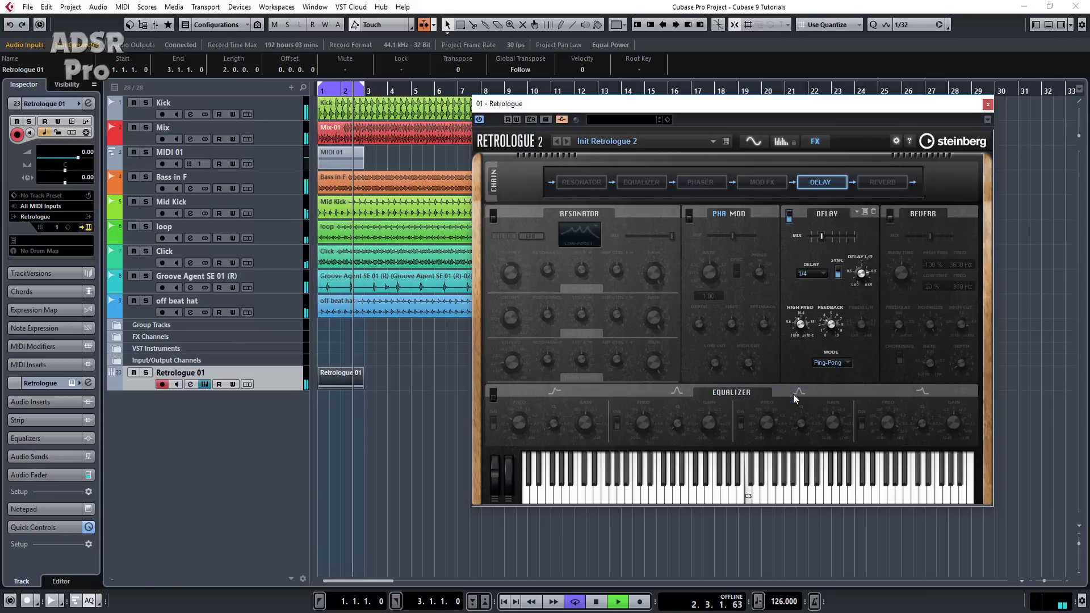
pyautogui.click(753, 142)
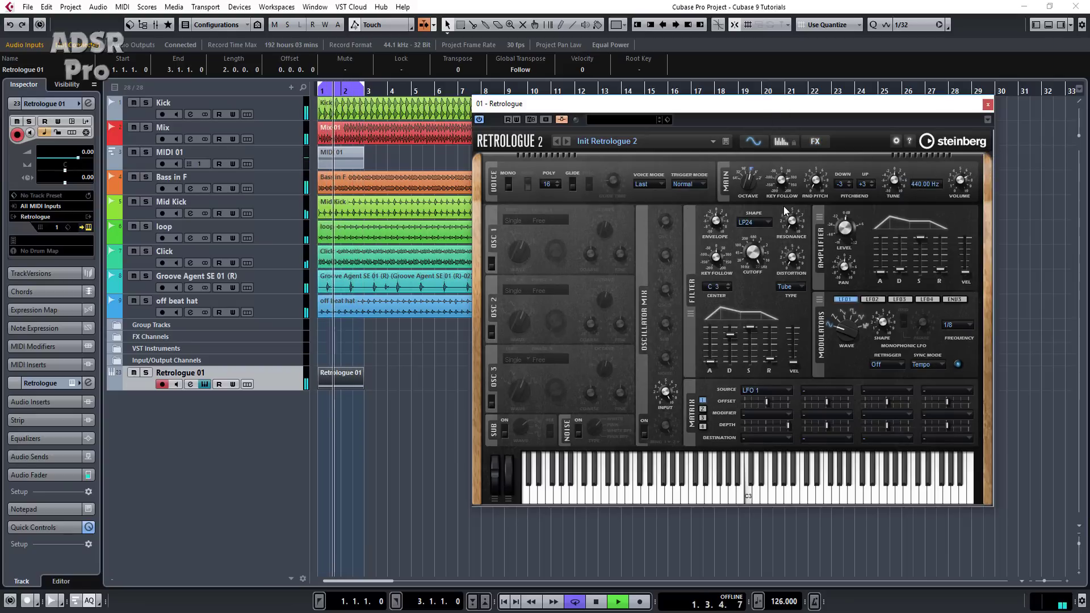
pyautogui.click(815, 142)
# - Switch on the Reverb, lower its mix to 11% and assign it to the mod wheel
pyautogui.click(884, 181)
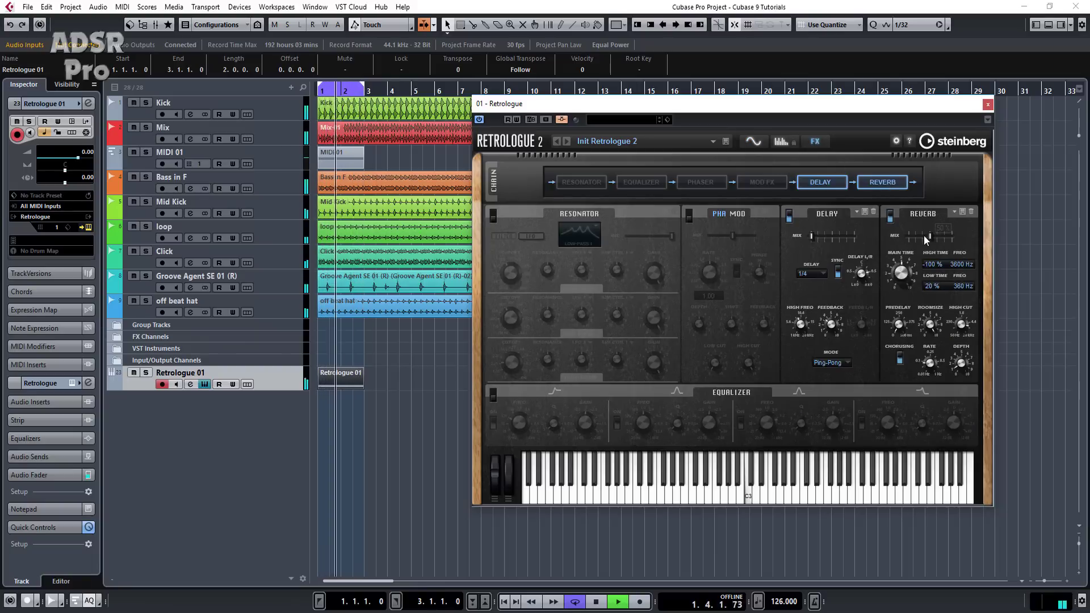
pyautogui.moveTo(929, 235); pyautogui.dragTo(911, 237)
pyautogui.rightClick(911, 237)
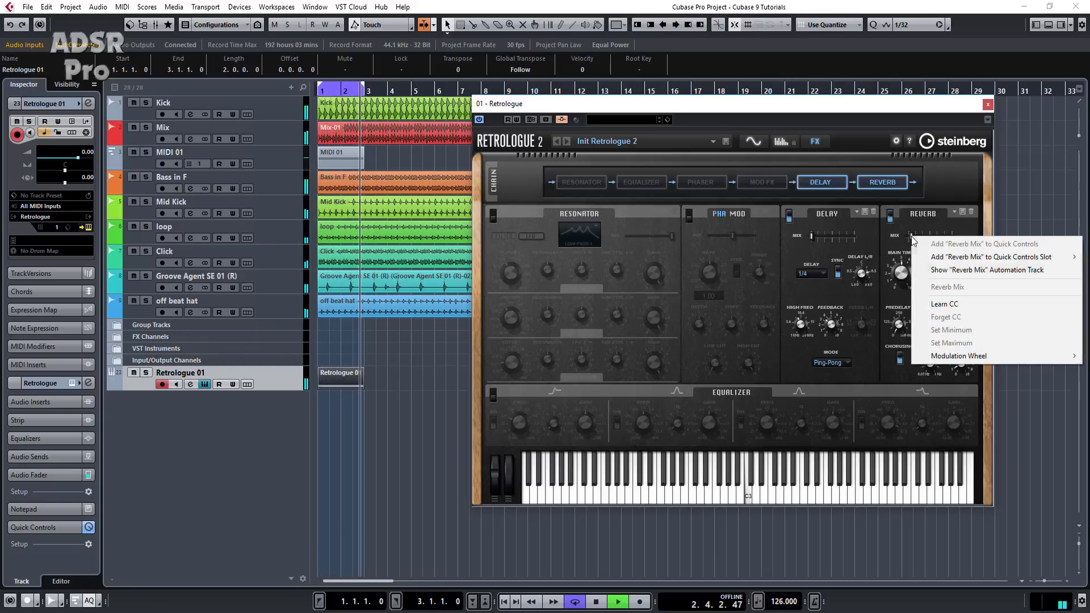
pyautogui.moveTo(953, 356)
pyautogui.click(893, 359)
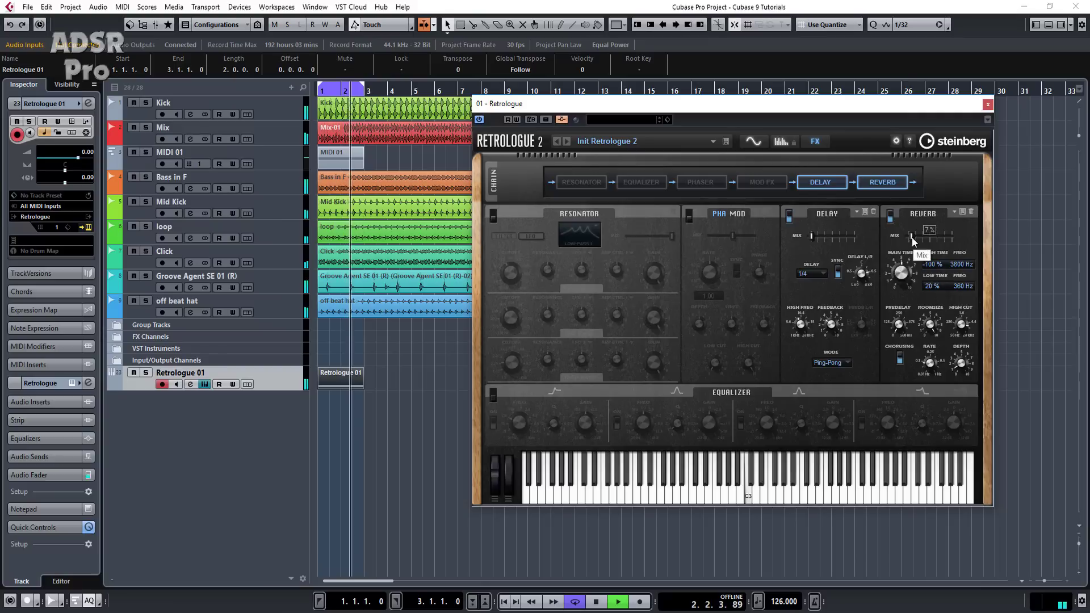
# - Store the Reverb Mix mod wheel minimum and a maximum of about 24%
pyautogui.rightClick(909, 237)
pyautogui.moveTo(965, 358)
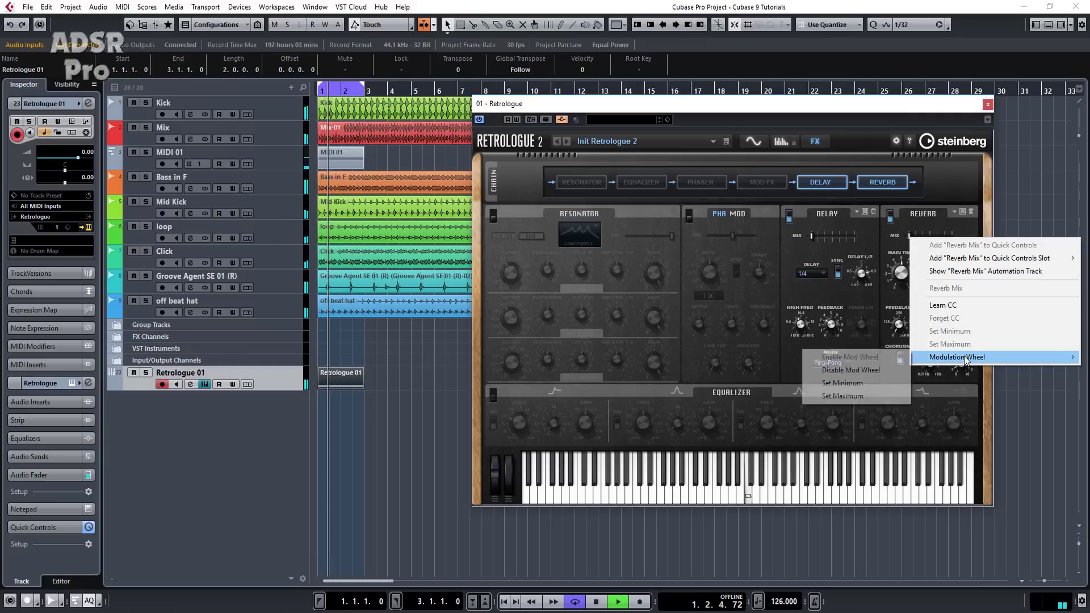
pyautogui.click(876, 381)
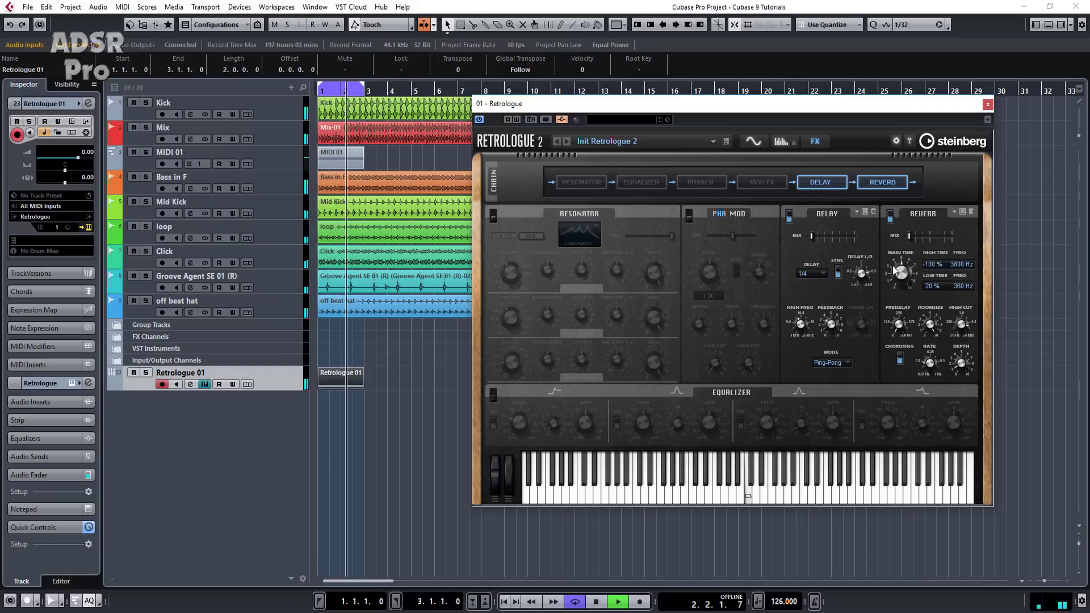
pyautogui.rightClick(915, 234)
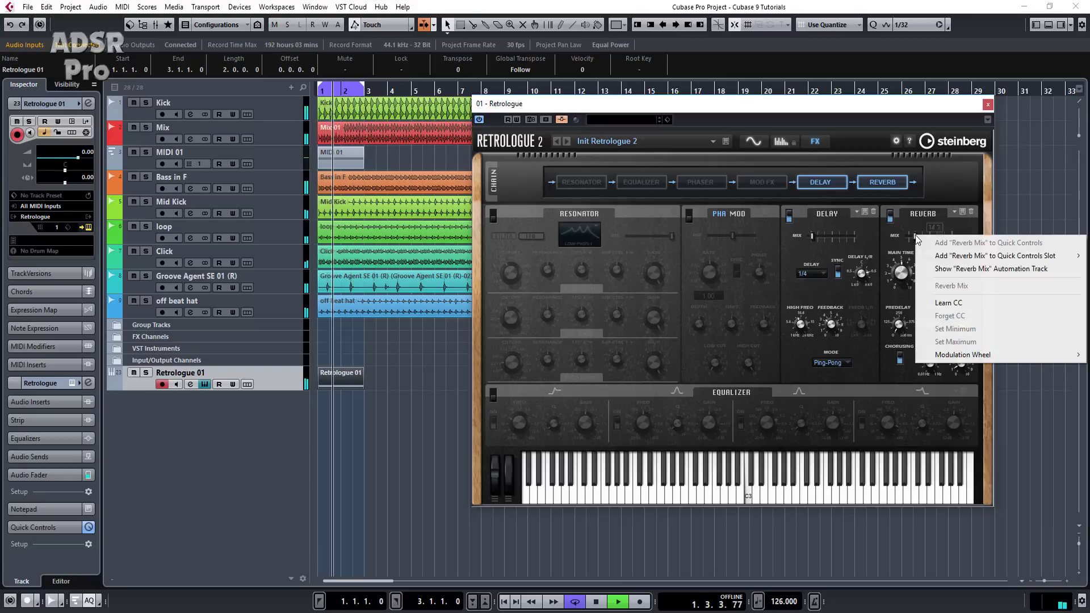
pyautogui.moveTo(959, 353)
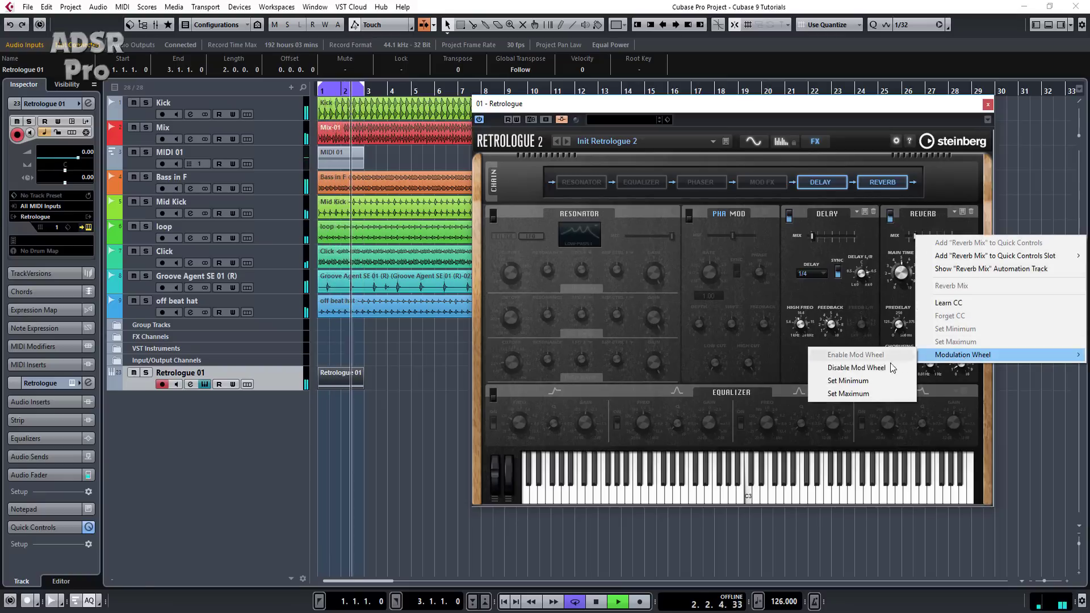
pyautogui.click(876, 388)
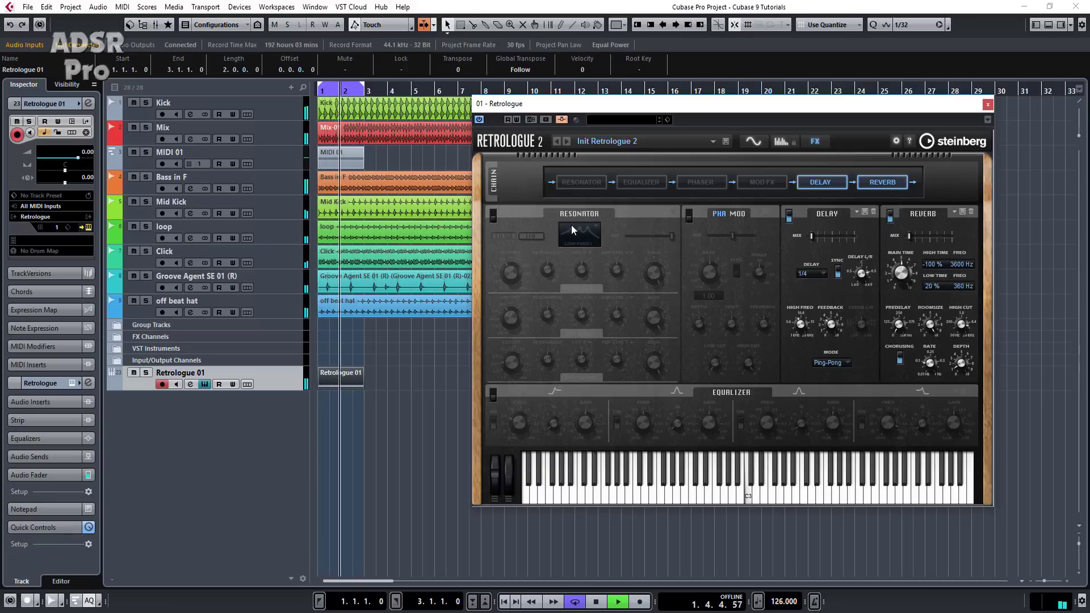
# - Turn on the Resonator with LOW-PASS 1 and load its Modulated > Moving Bat preset
pyautogui.click(586, 180)
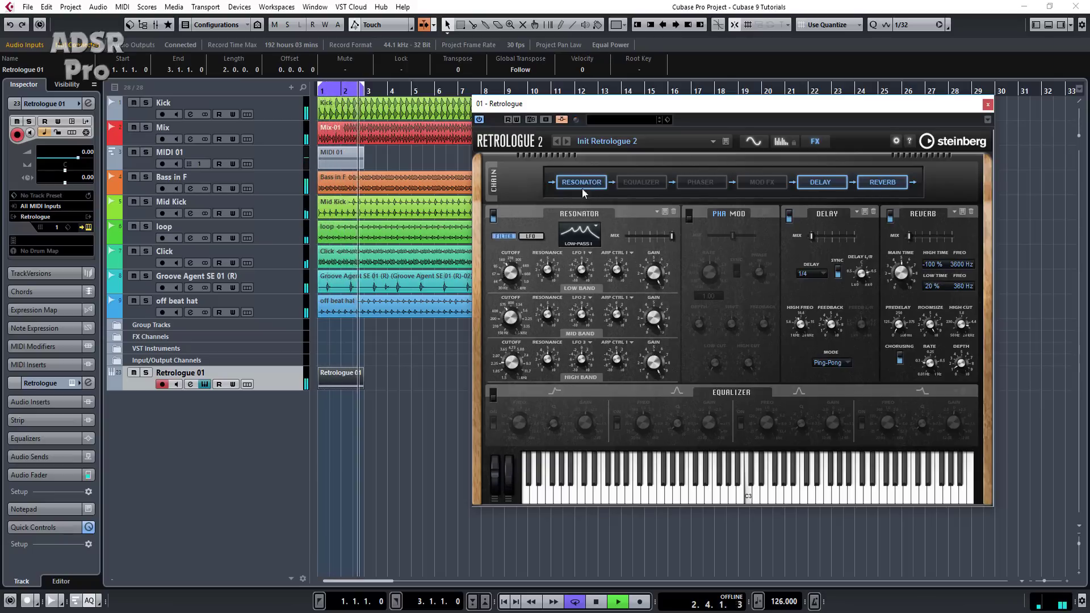
pyautogui.click(592, 234)
pyautogui.click(624, 217)
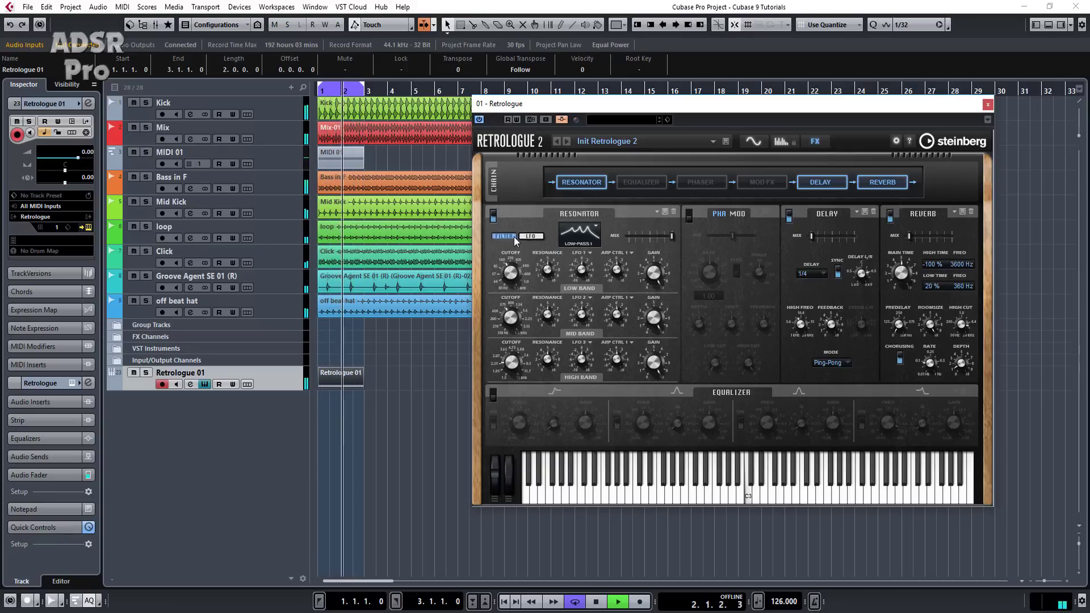
pyautogui.click(657, 212)
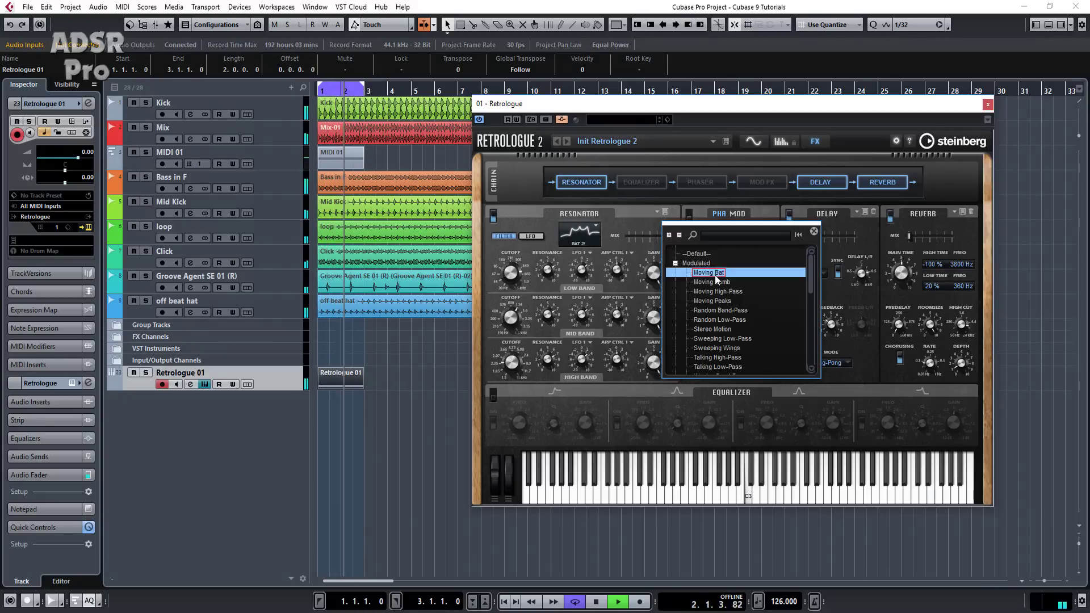
pyautogui.click(714, 273)
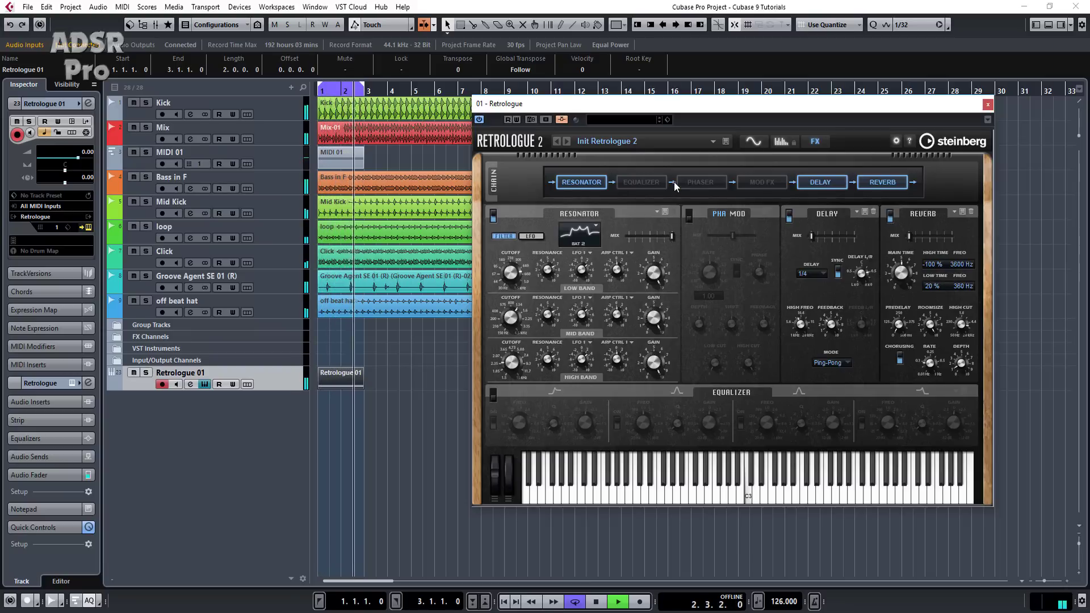
# - Return to Retrologue's synth page and adjust the main Volume knob
pyautogui.click(751, 142)
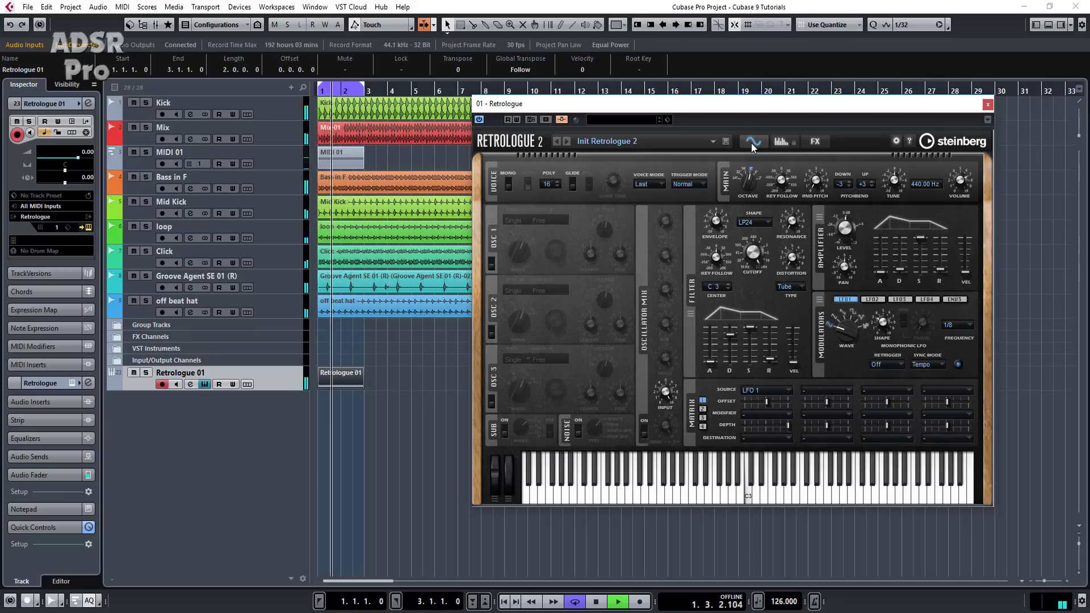
pyautogui.moveTo(960, 185); pyautogui.dragTo(960, 194)
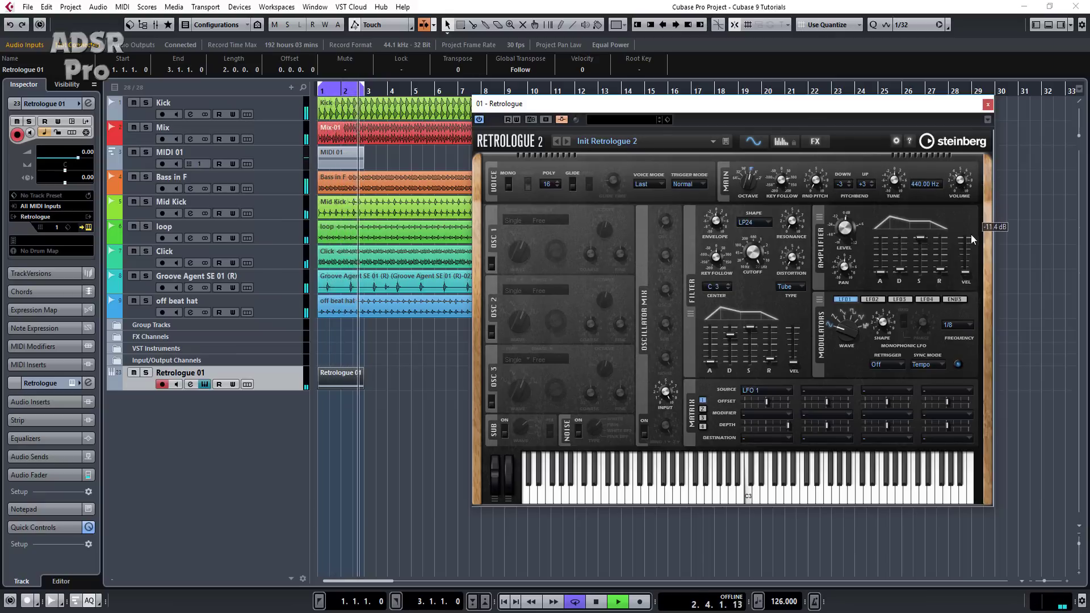
pyautogui.moveTo(972, 238)
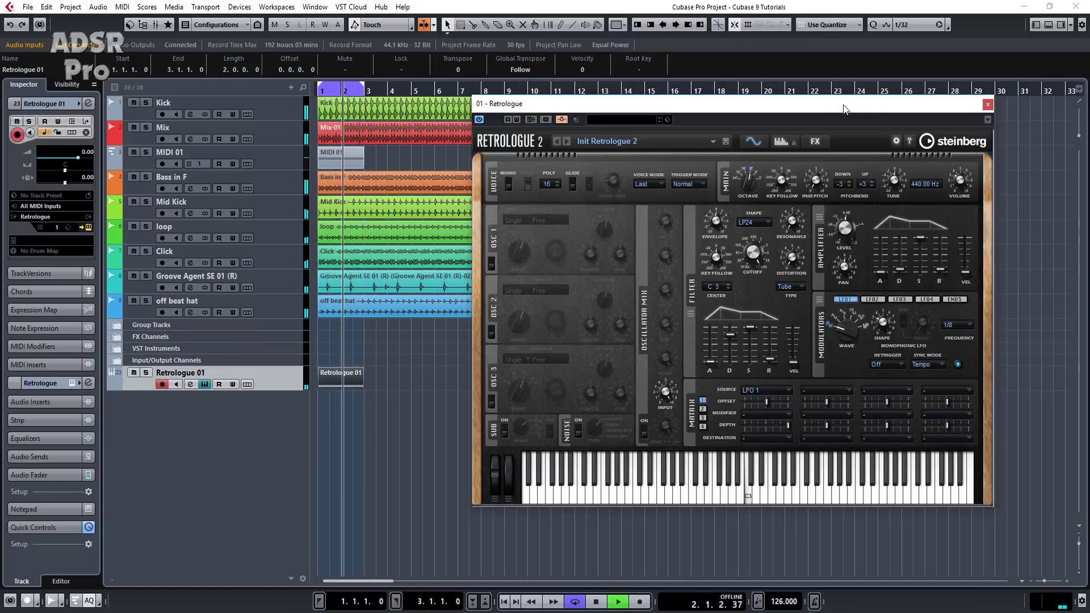
# - Drag the Retrologue window left to reveal more of the project tracks
pyautogui.moveTo(843, 109); pyautogui.dragTo(708, 113)
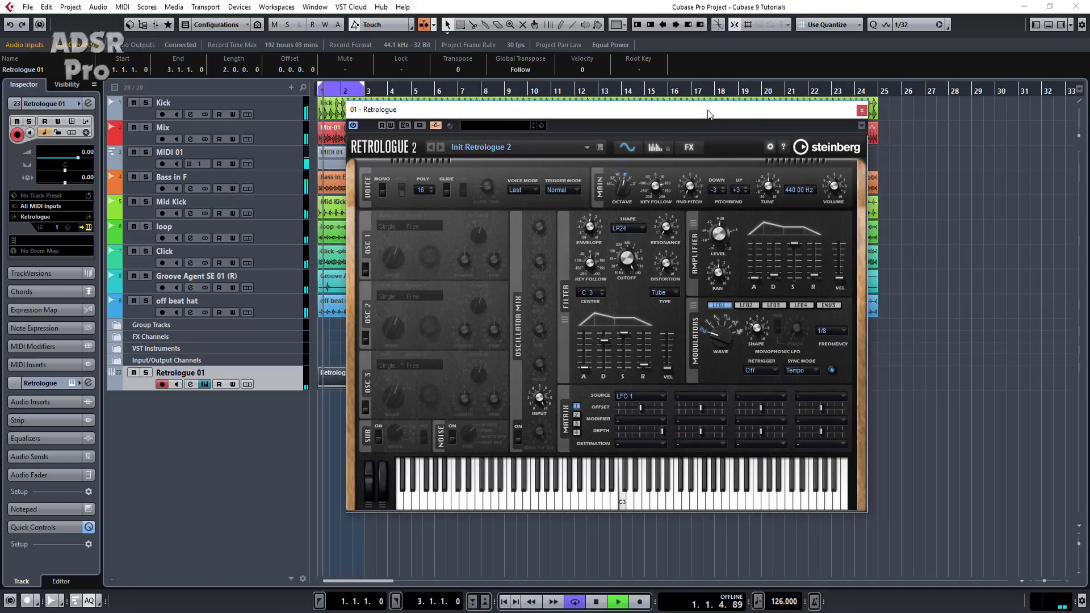